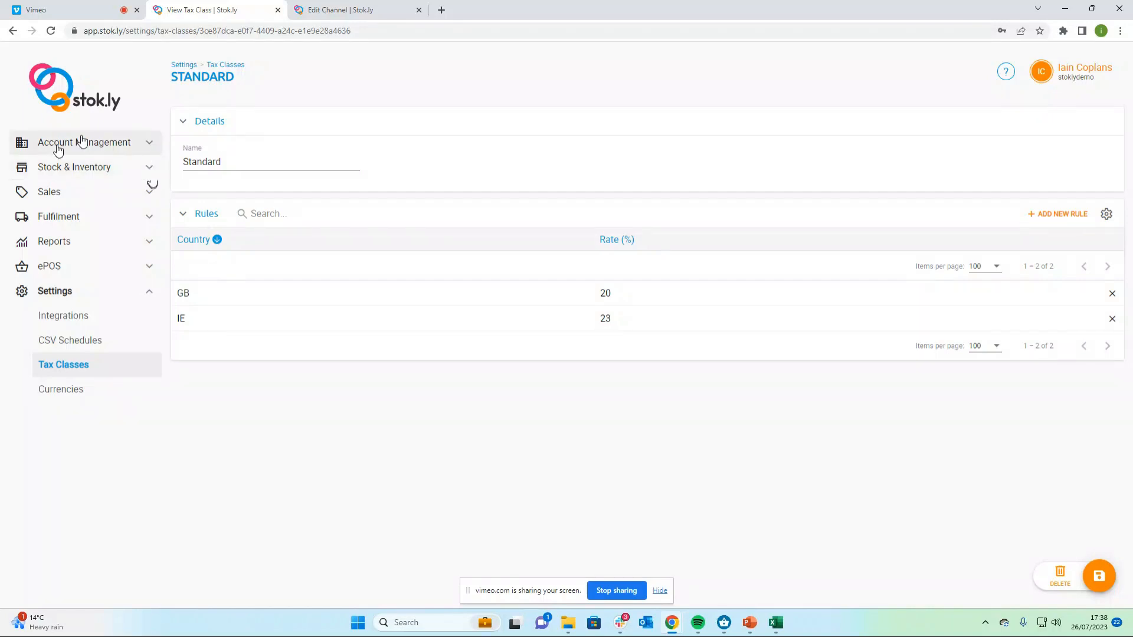
Add EUR (Euro) as an additional currency with an exchange rate of 1.2 and save the currencies
left_click(71, 399)
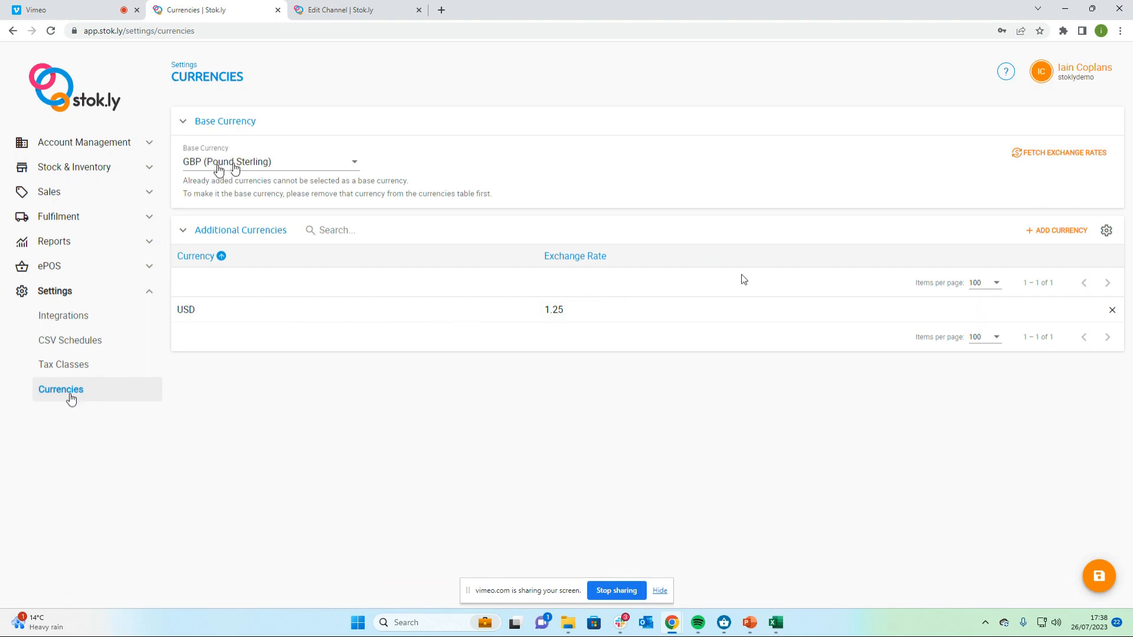
left_click(1056, 231)
left_click(534, 305)
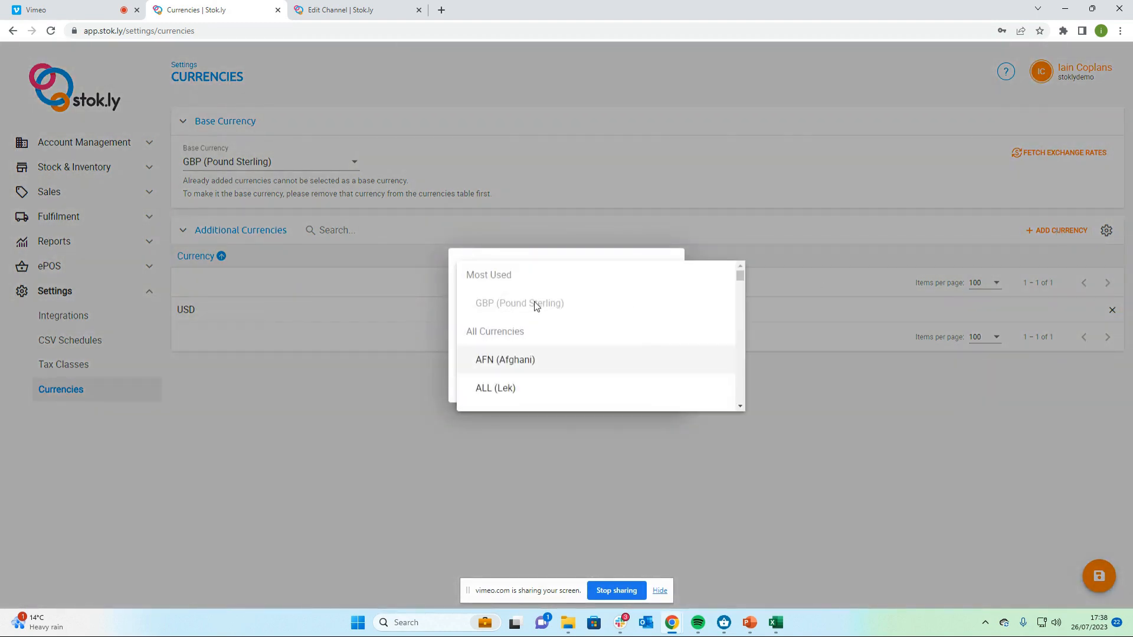
scroll(534, 307, "down", 2)
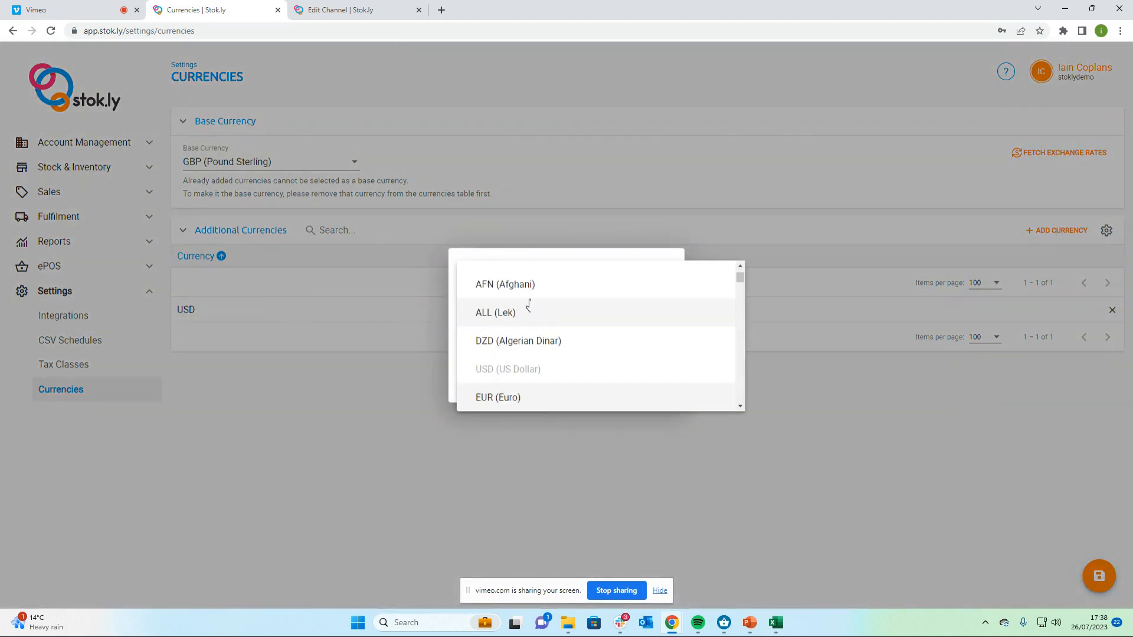
left_click(544, 397)
left_click(531, 339)
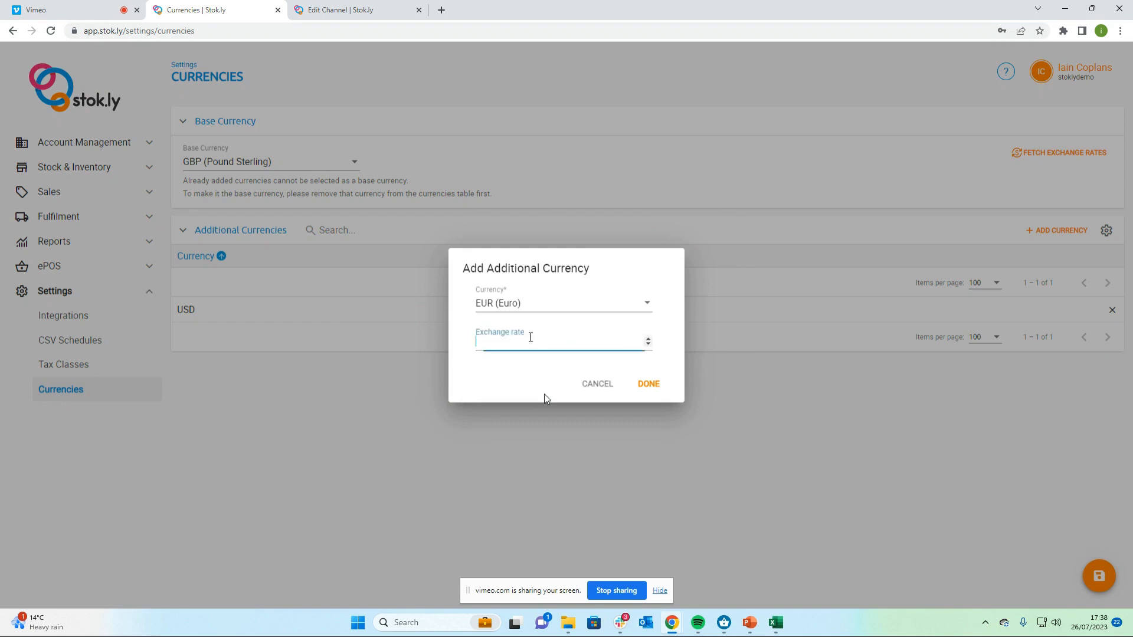
type("1.2")
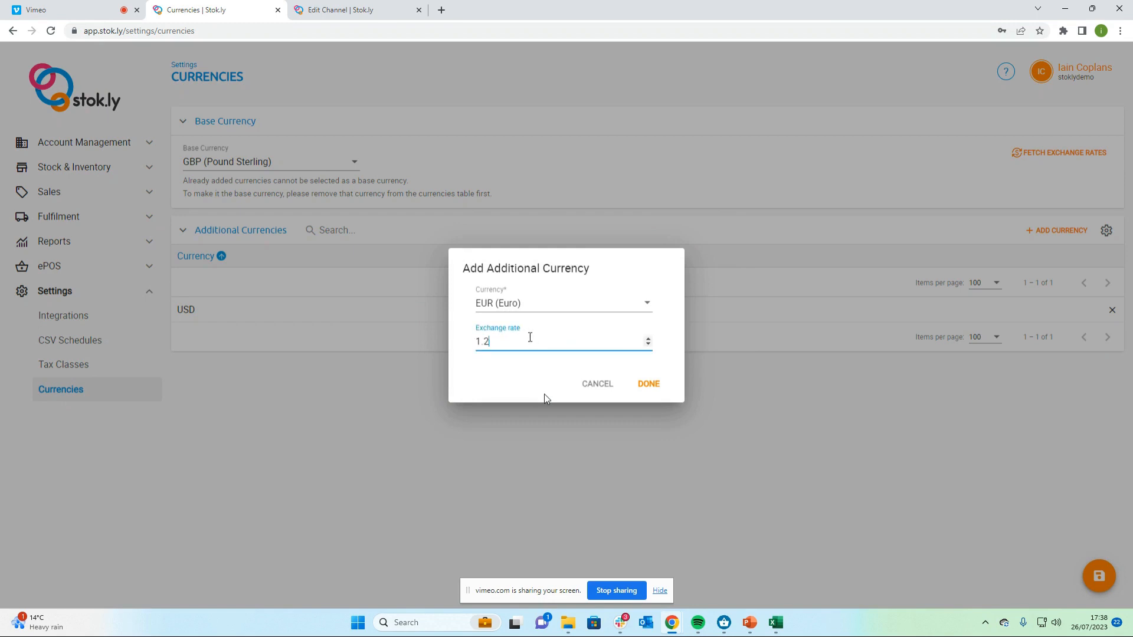
left_click(653, 385)
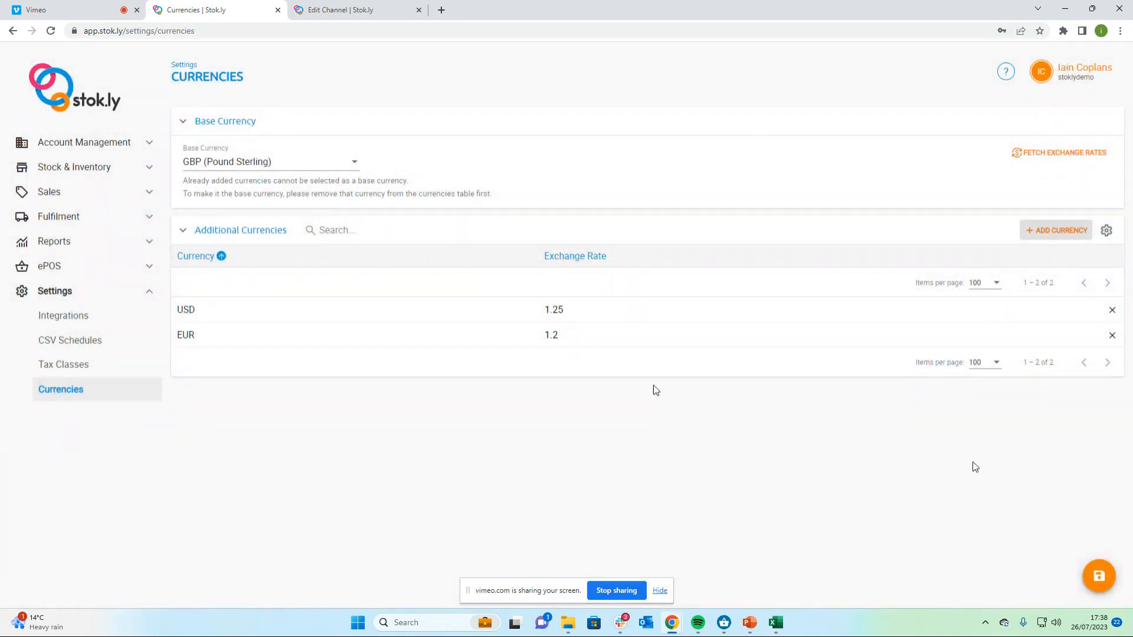
left_click(1100, 578)
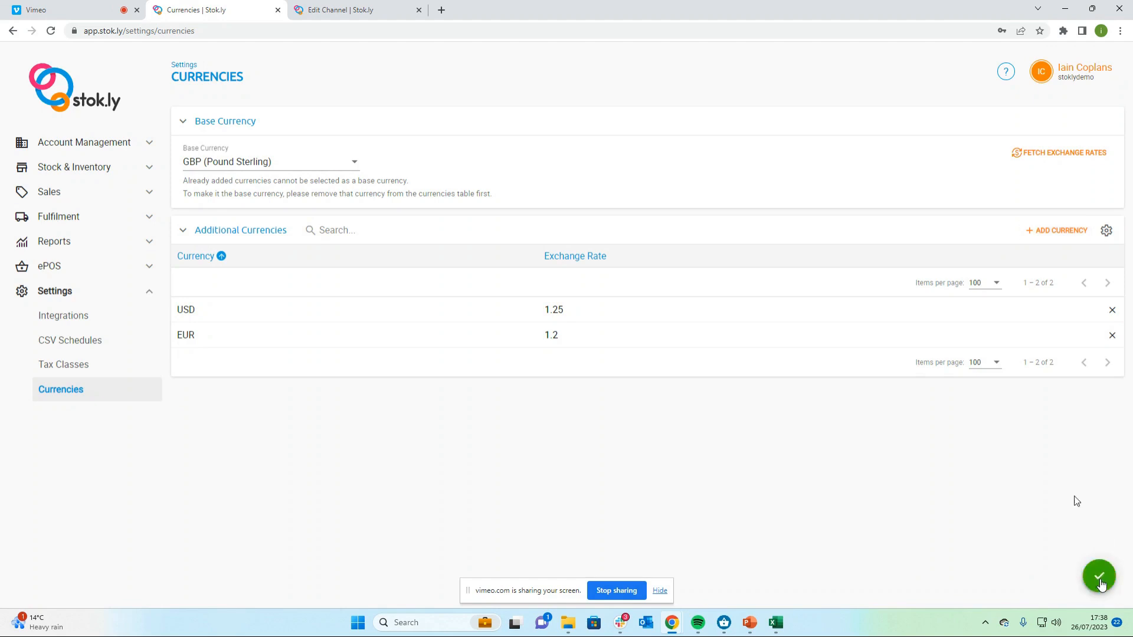
Fetch the latest exchange rates, then set the EUR rate to 1.17 and save
left_click(1063, 157)
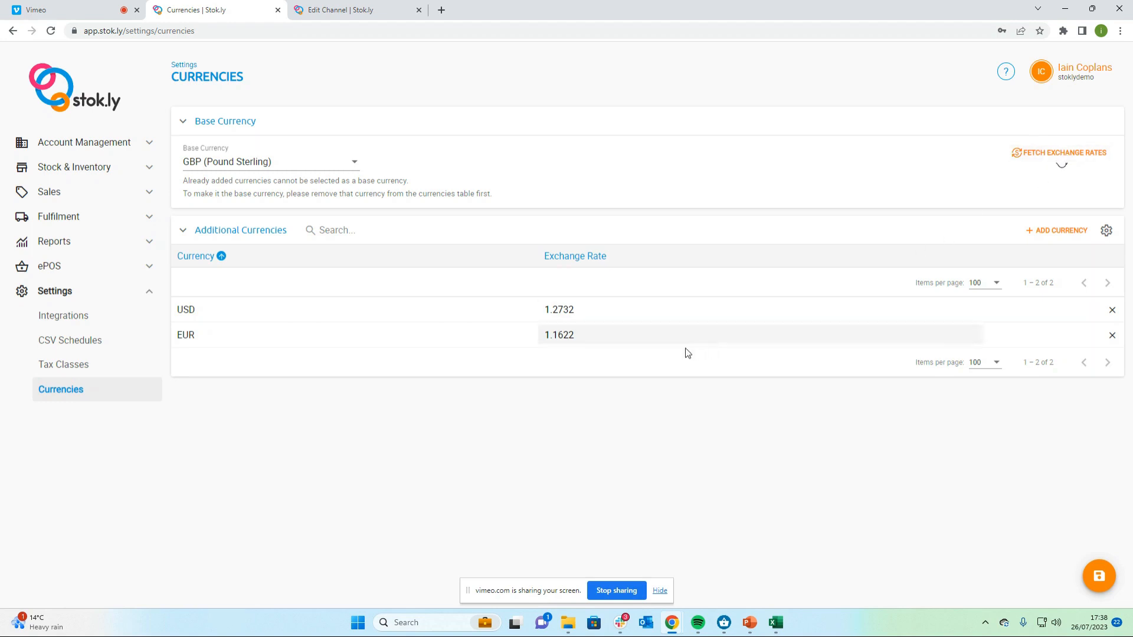
left_click(582, 338)
key("shift+Left")
key("shift+Left")
key("shift+Left")
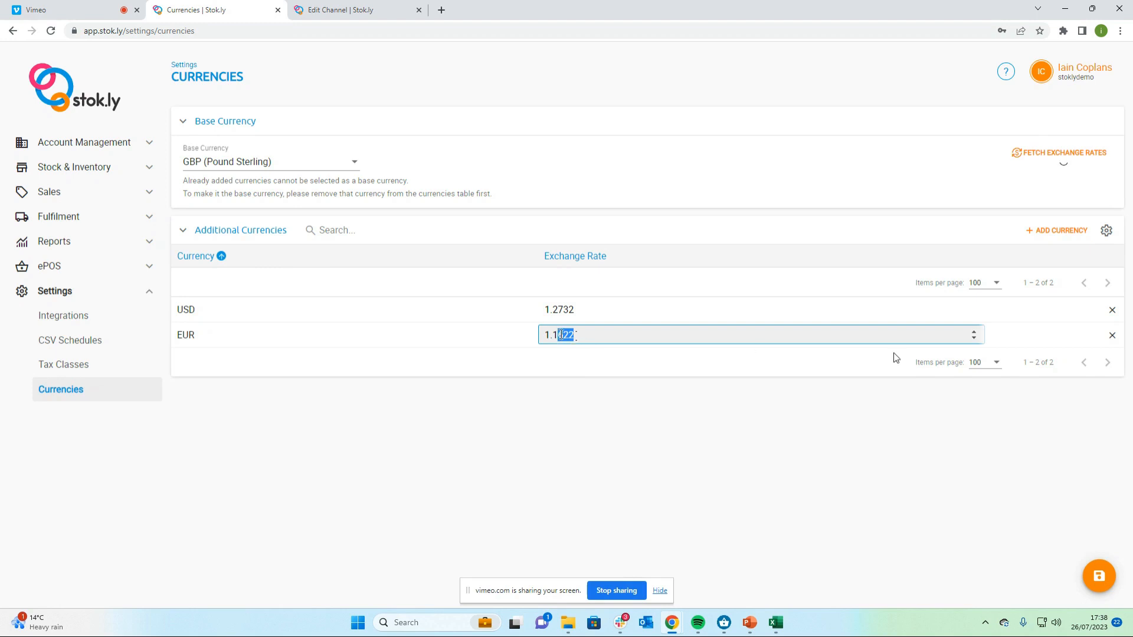
type("7")
left_click(1099, 577)
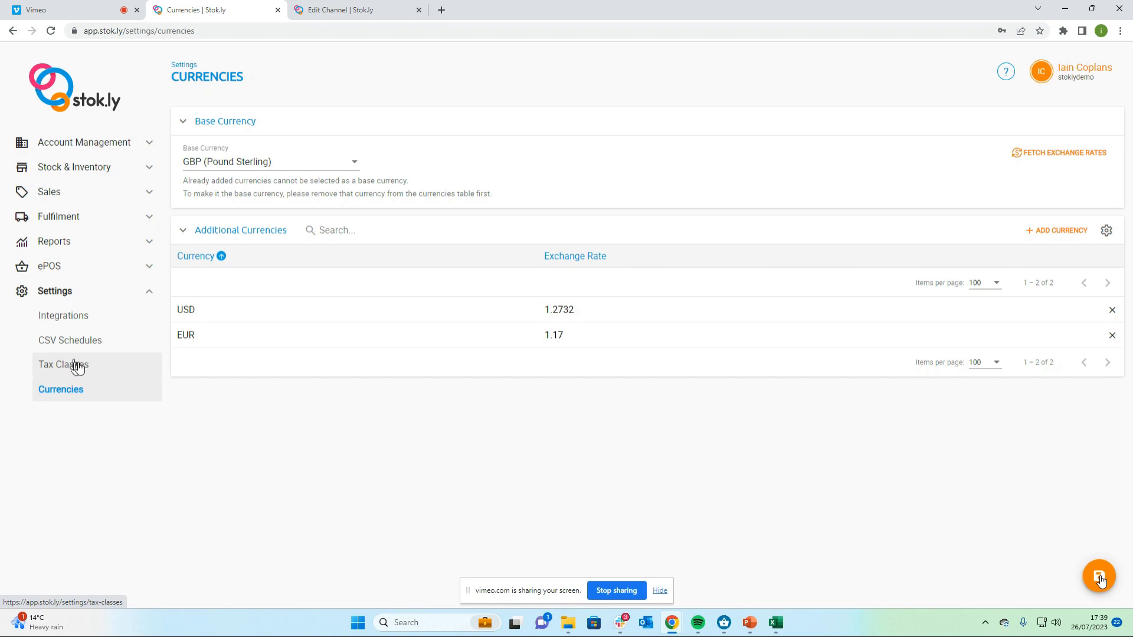
Open the Standard tax class to review its country tax rates
left_click(77, 366)
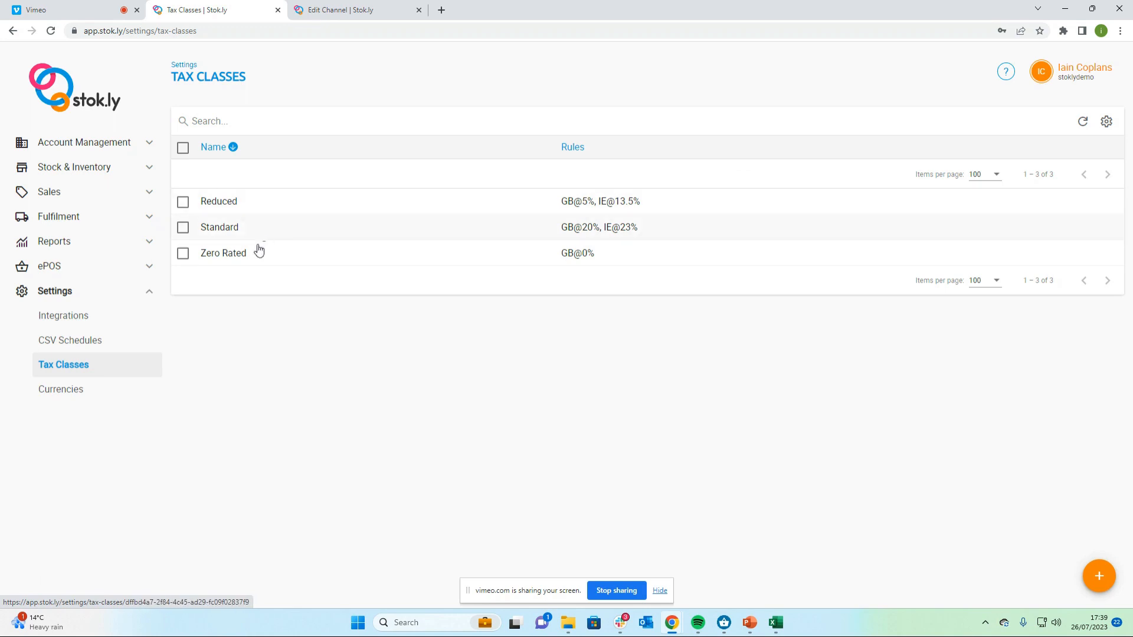
left_click(227, 229)
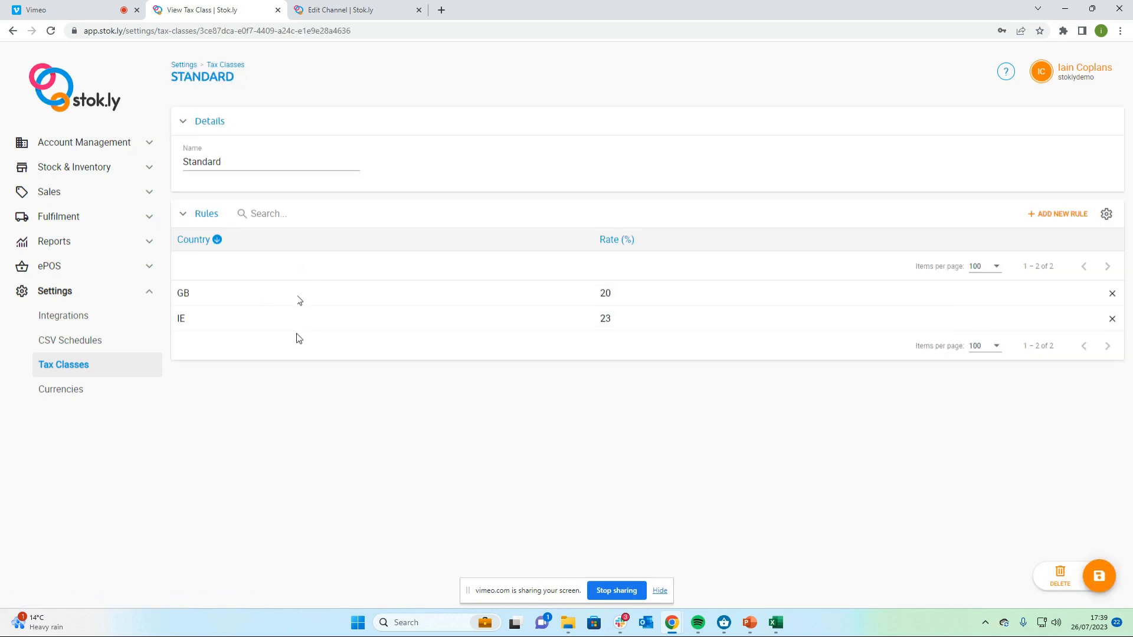
left_click(1052, 221)
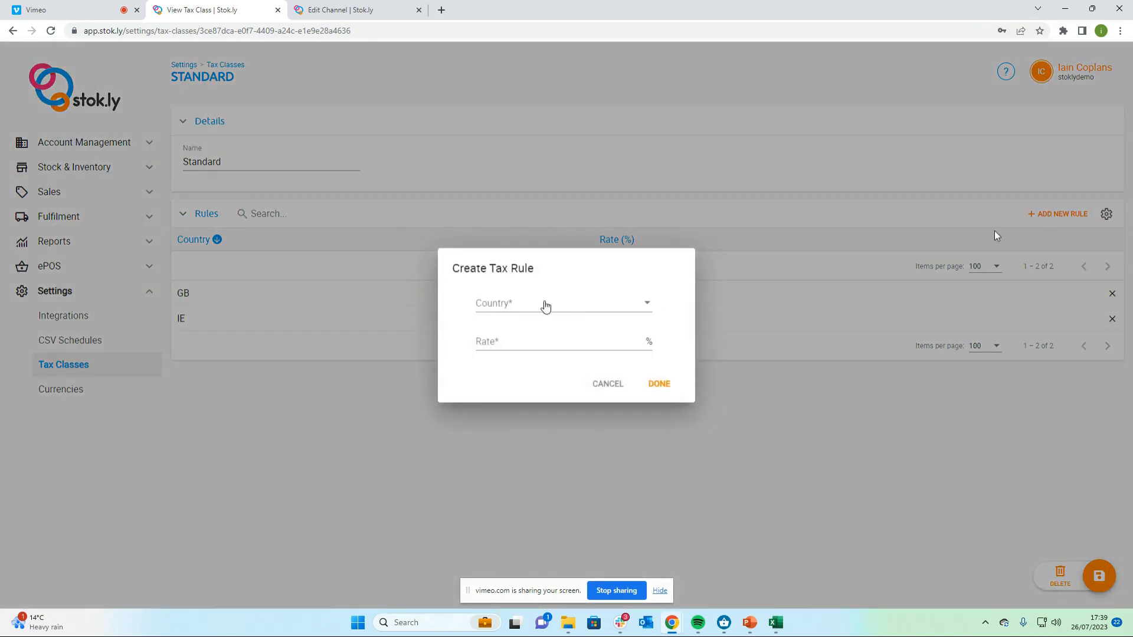
left_click(545, 305)
left_click(607, 384)
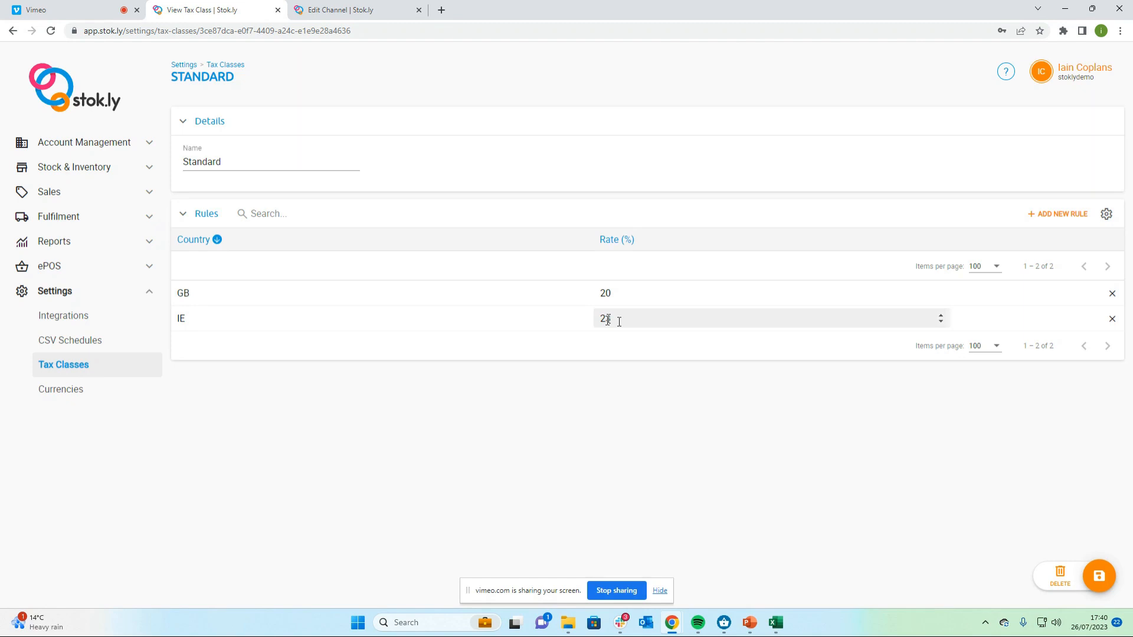
Open the Blue Nike Trainers - 10 item from the inventory items list
left_click(1098, 576)
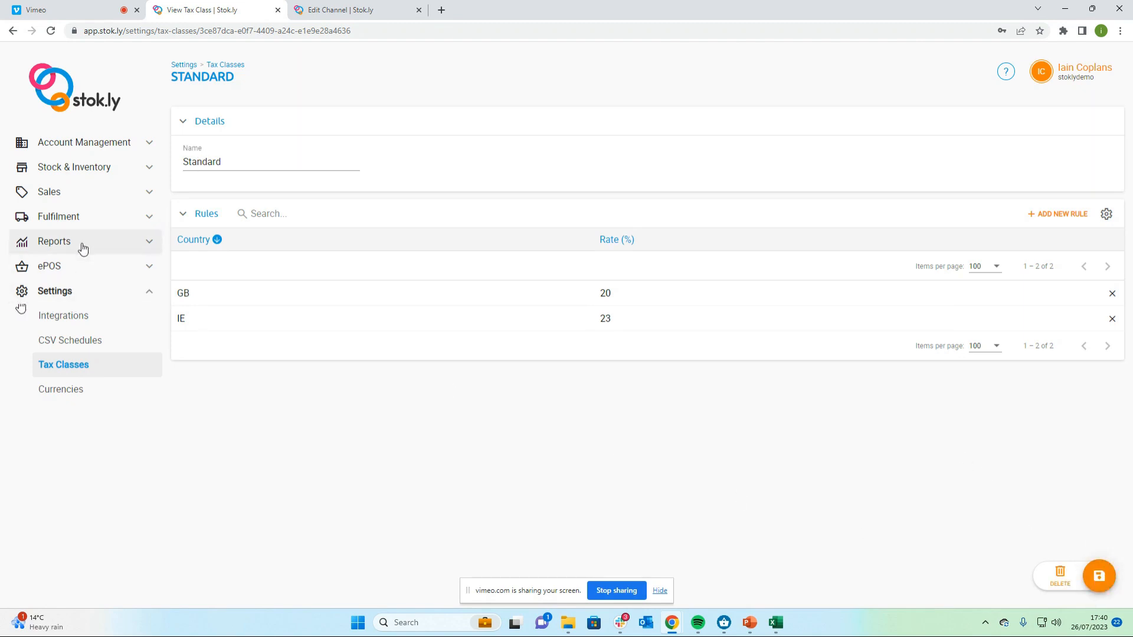
left_click(99, 168)
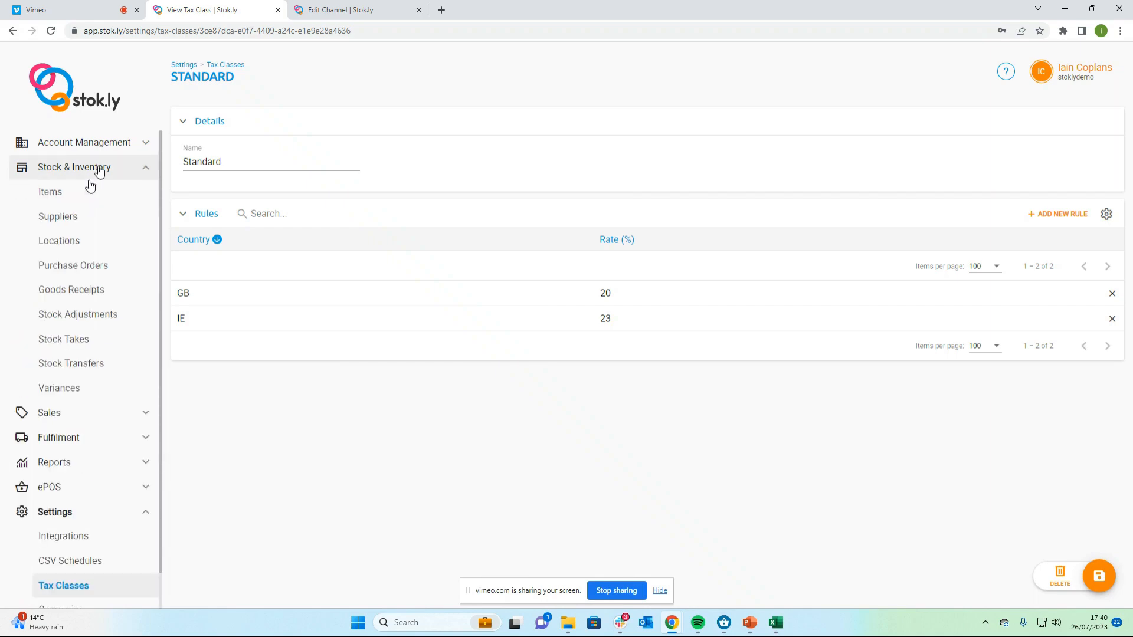
left_click(84, 193)
scroll(471, 286, "down", 8)
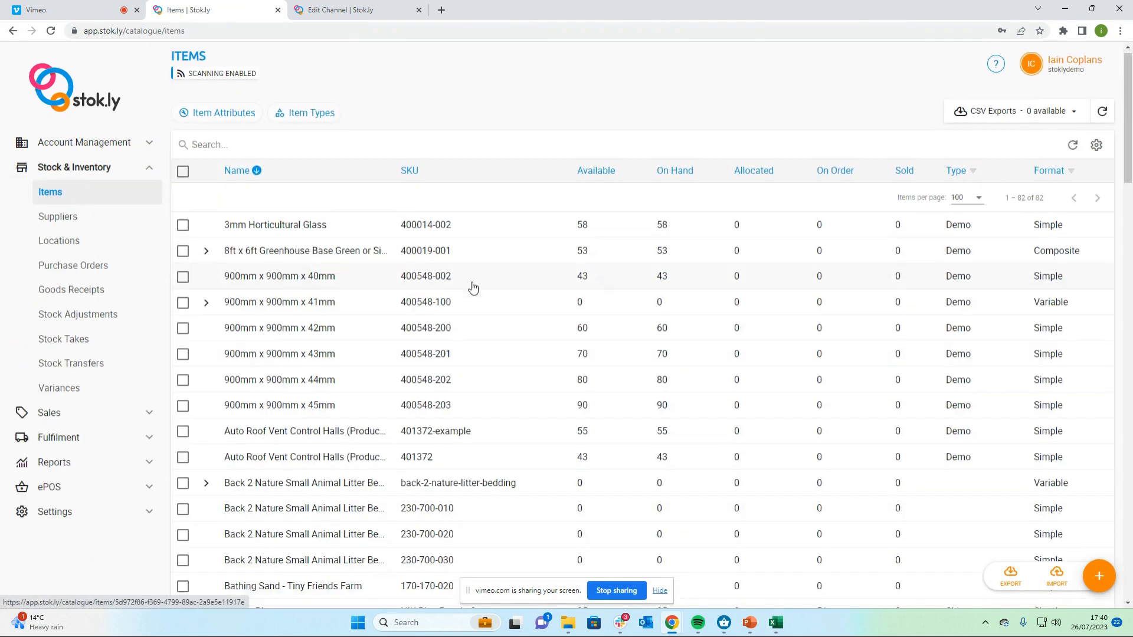
scroll(473, 287, "down", 2)
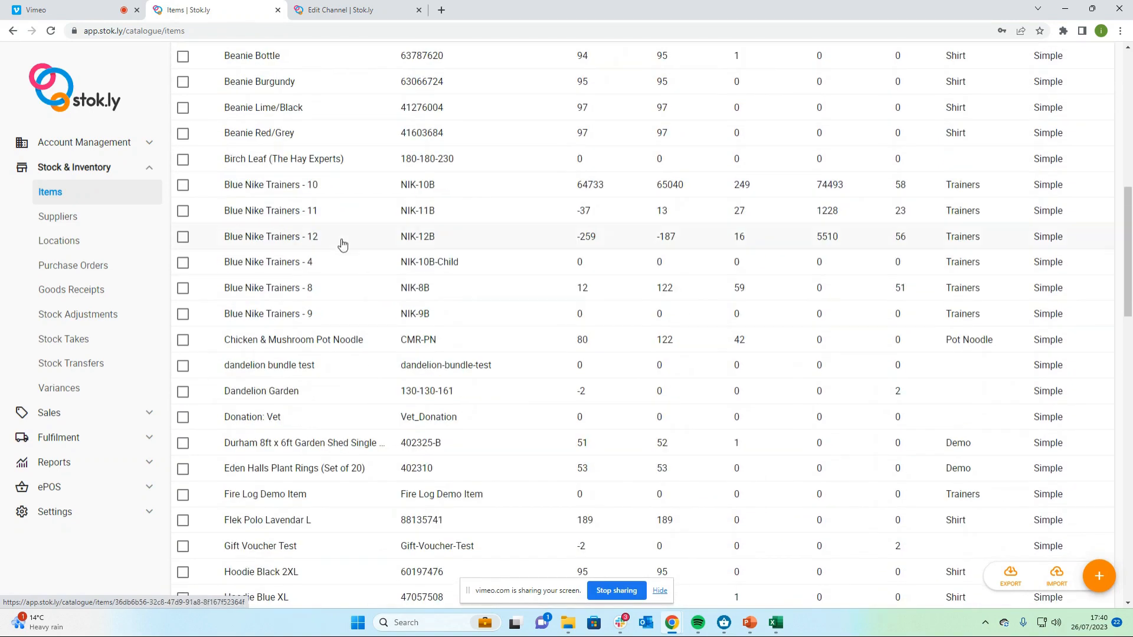
left_click(317, 185)
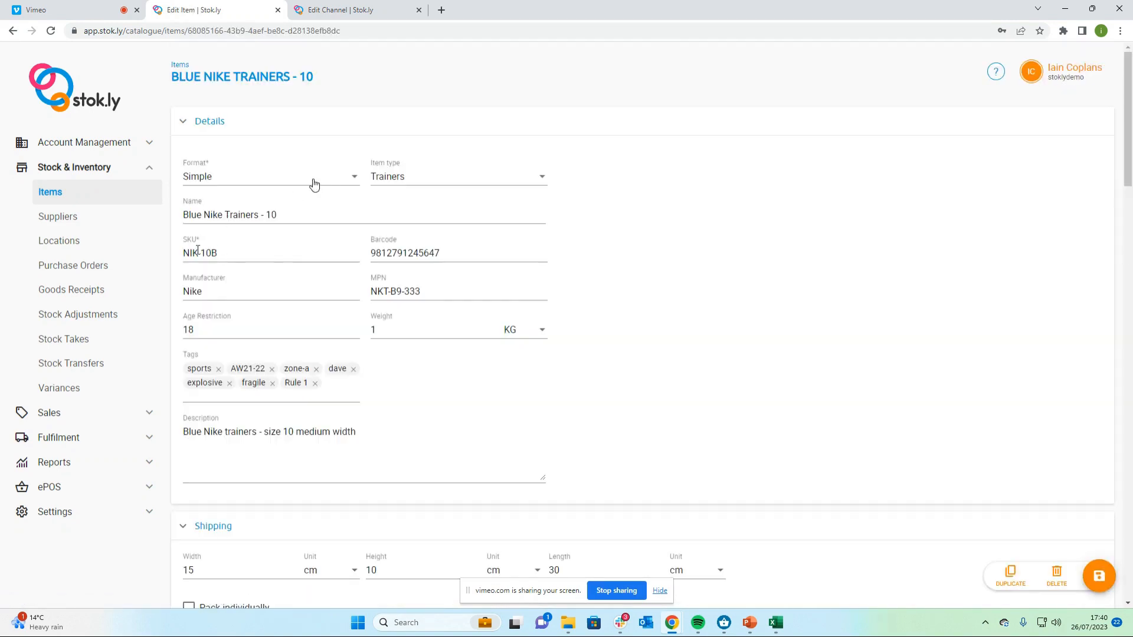
Review the item's selling details and attributes, including the Euro ePos - Dublin attribute
scroll(611, 308, "down", 6)
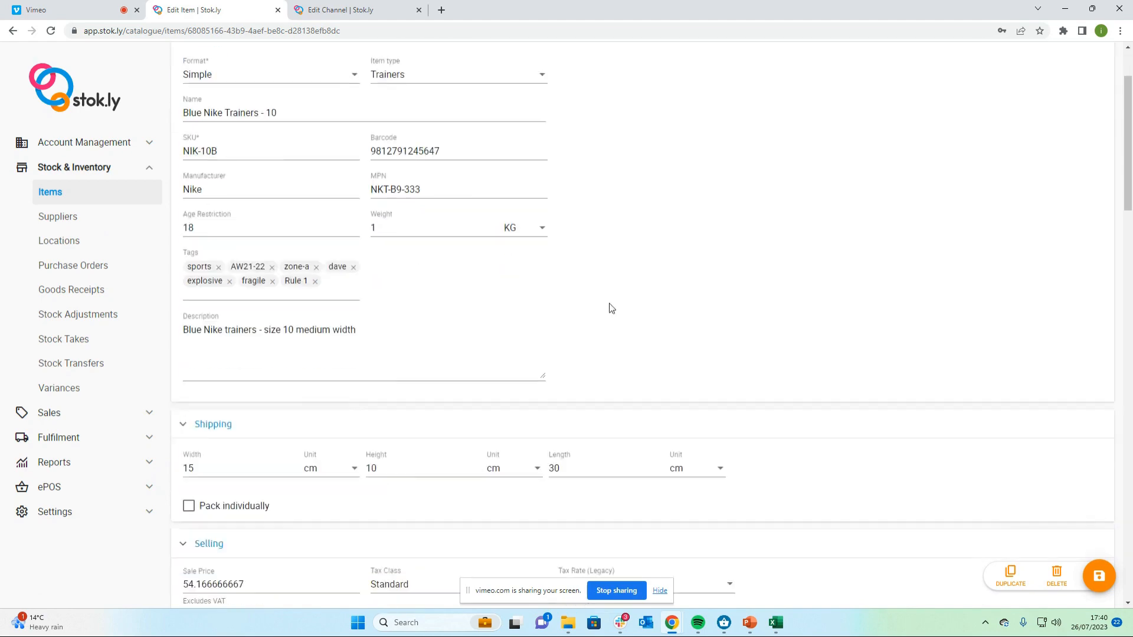
scroll(610, 308, "down", 3)
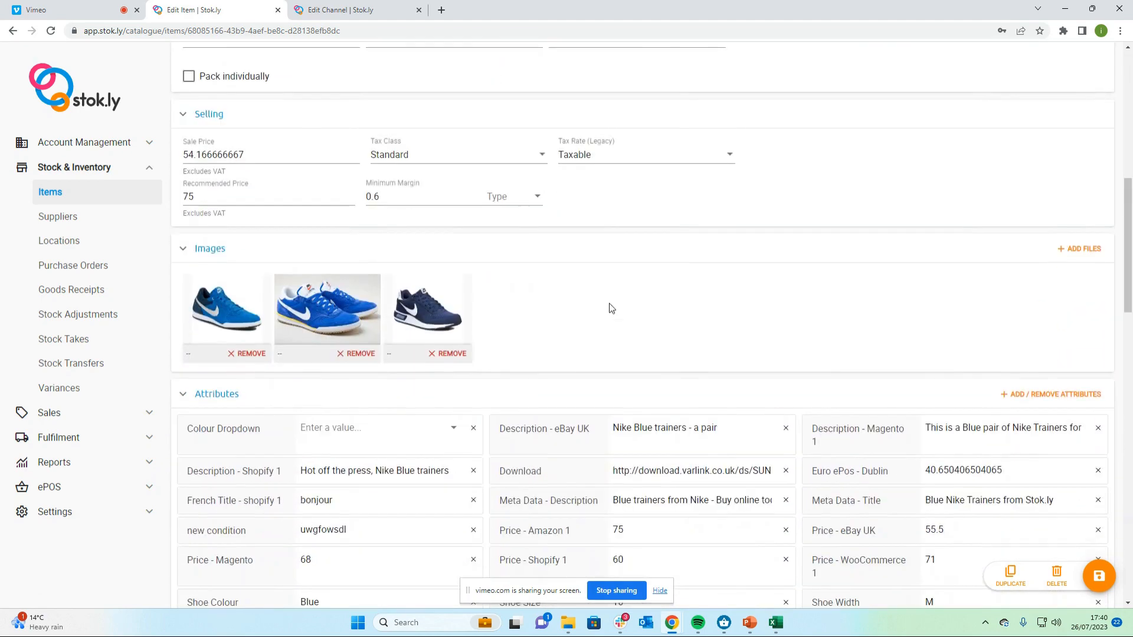
scroll(611, 308, "up", 1)
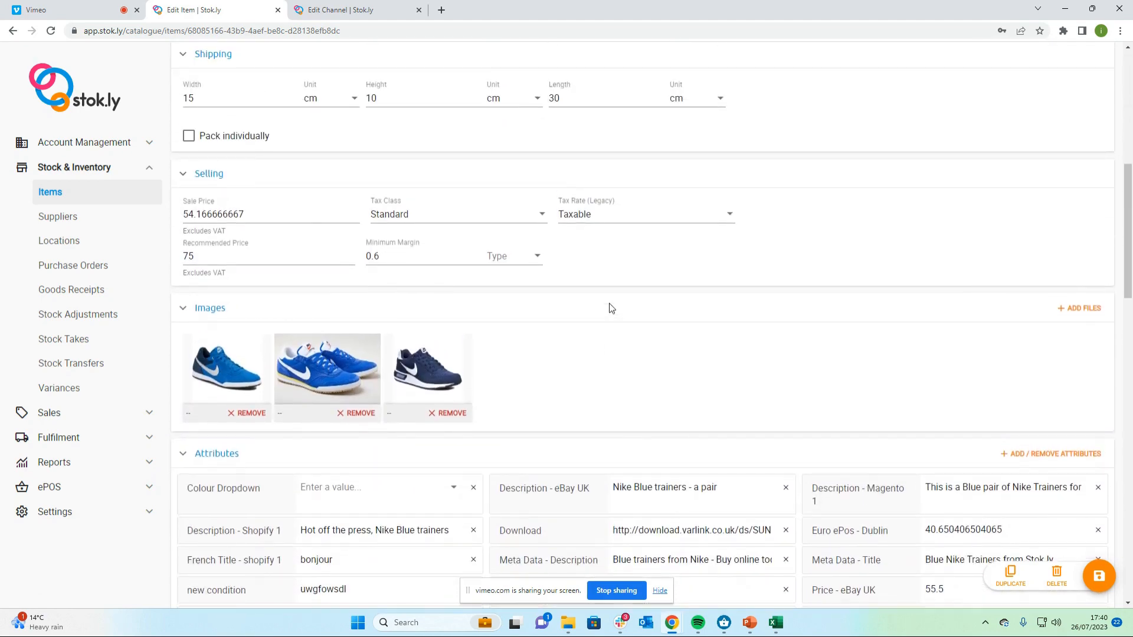
scroll(611, 308, "down", 4)
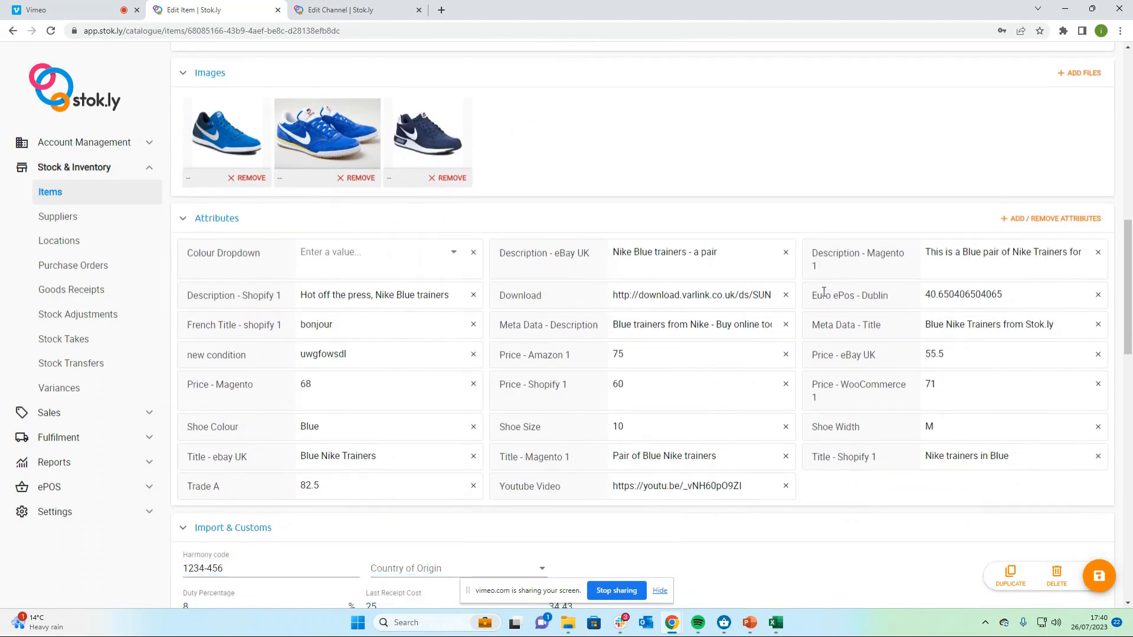
left_click_drag(809, 295, 891, 298)
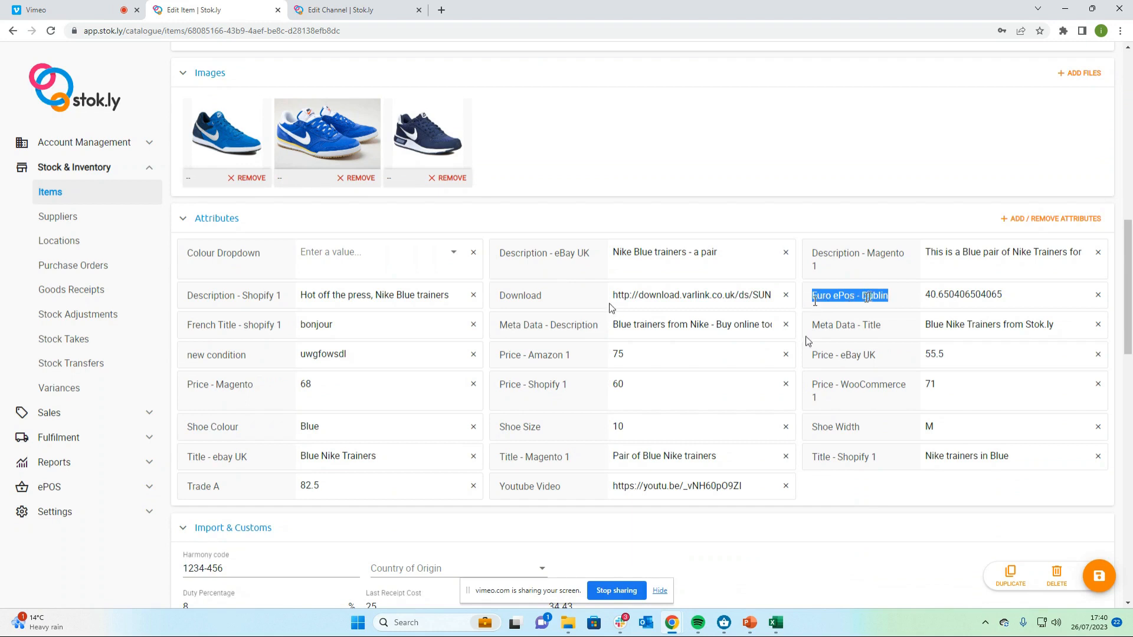
left_click(806, 299)
Set the Euro ePos - Dublin attribute to 50 including 23% tax and save the item
left_click(974, 296)
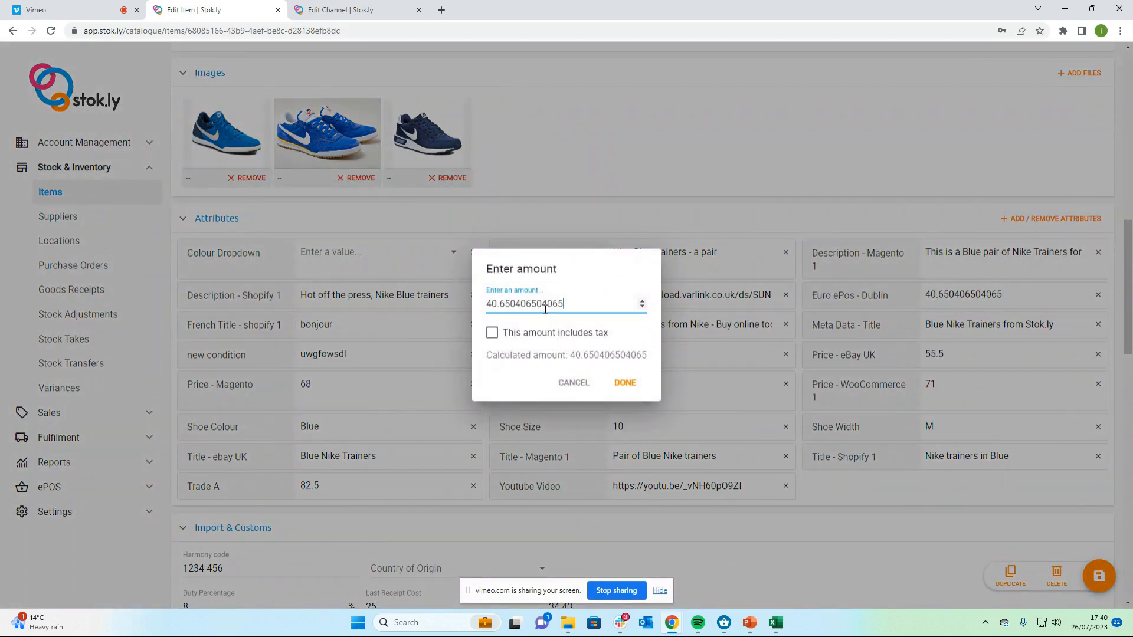
left_click_drag(565, 304, 490, 304)
type("50")
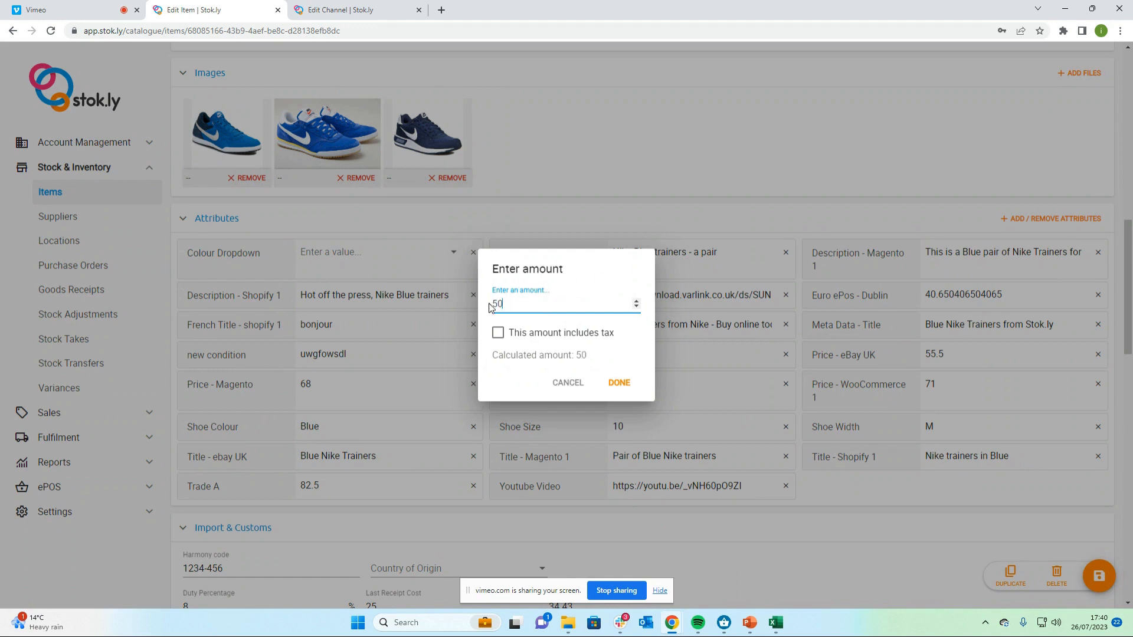
left_click(497, 333)
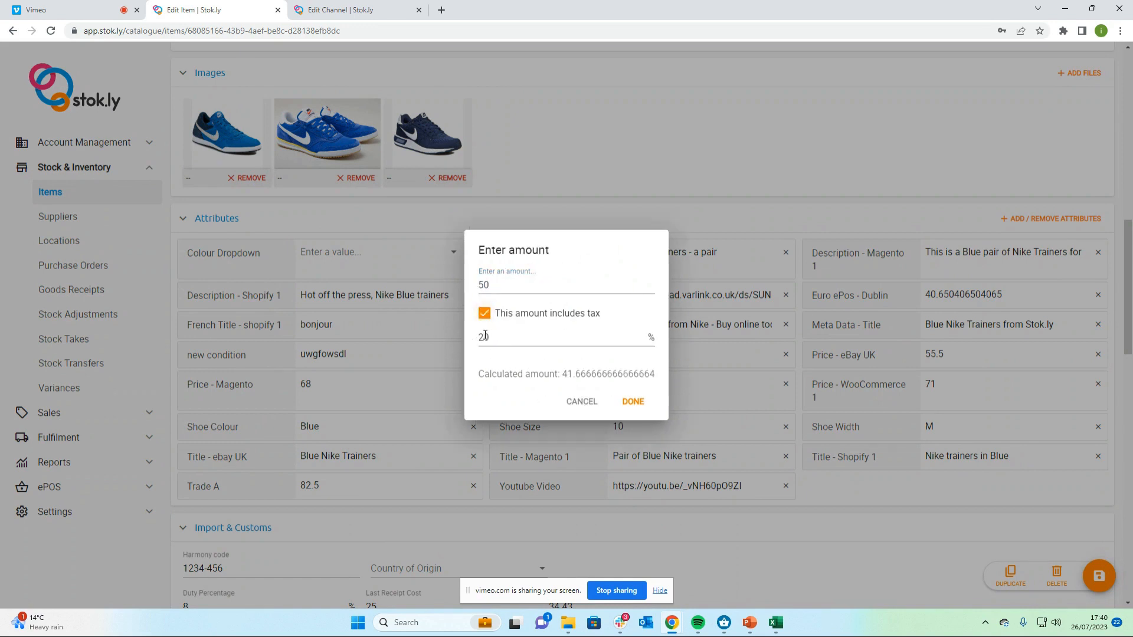
left_click(488, 335)
key("BackSpace")
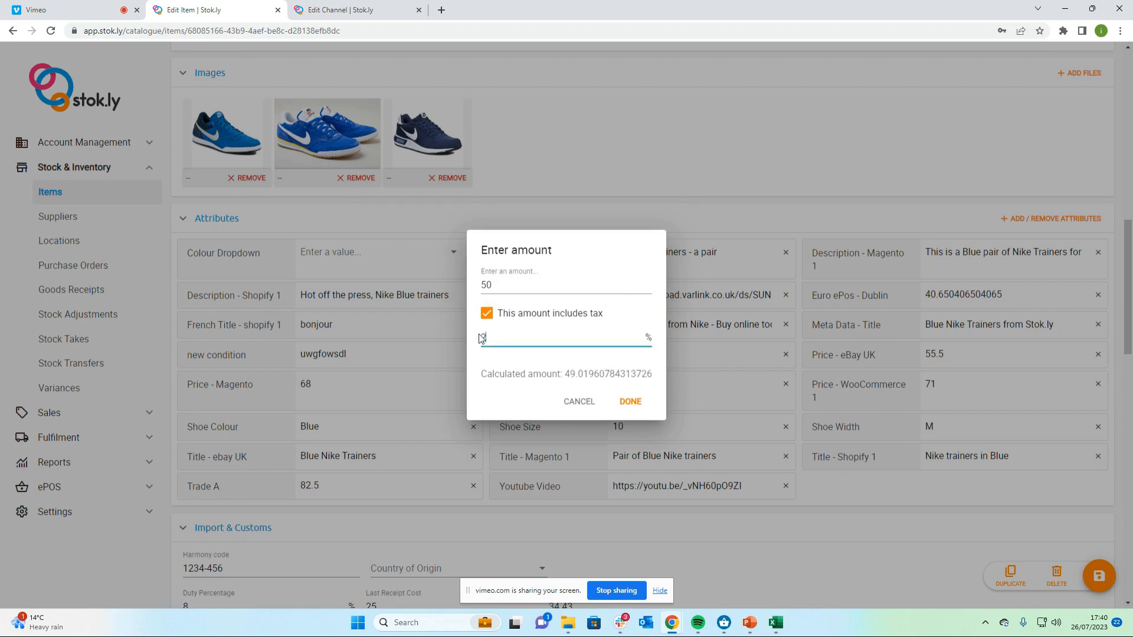
type("3")
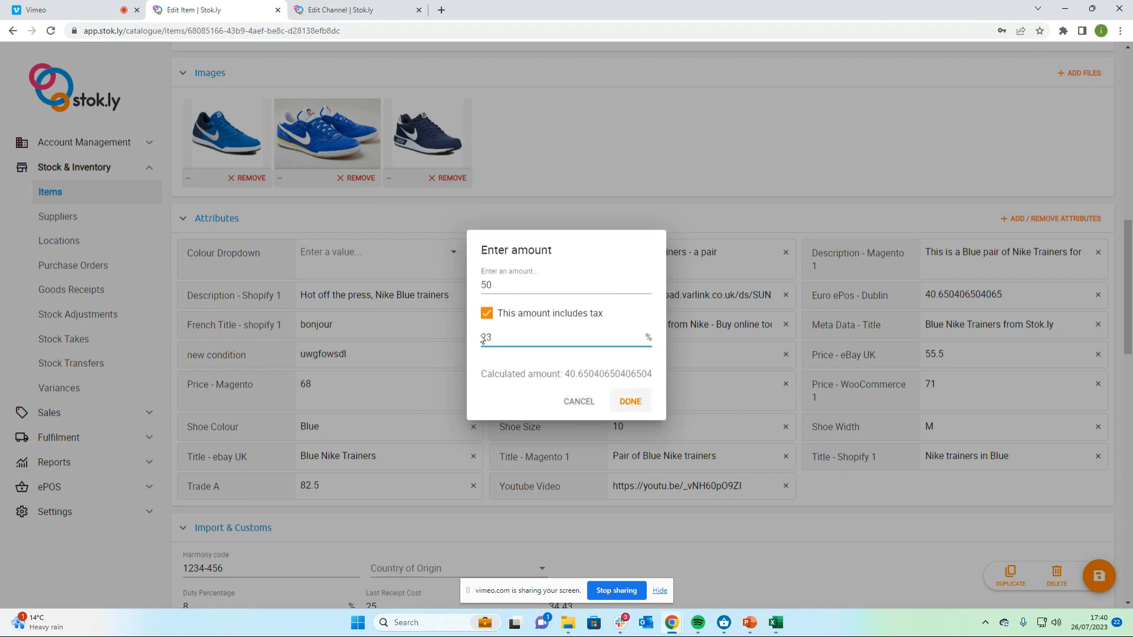
left_click(630, 403)
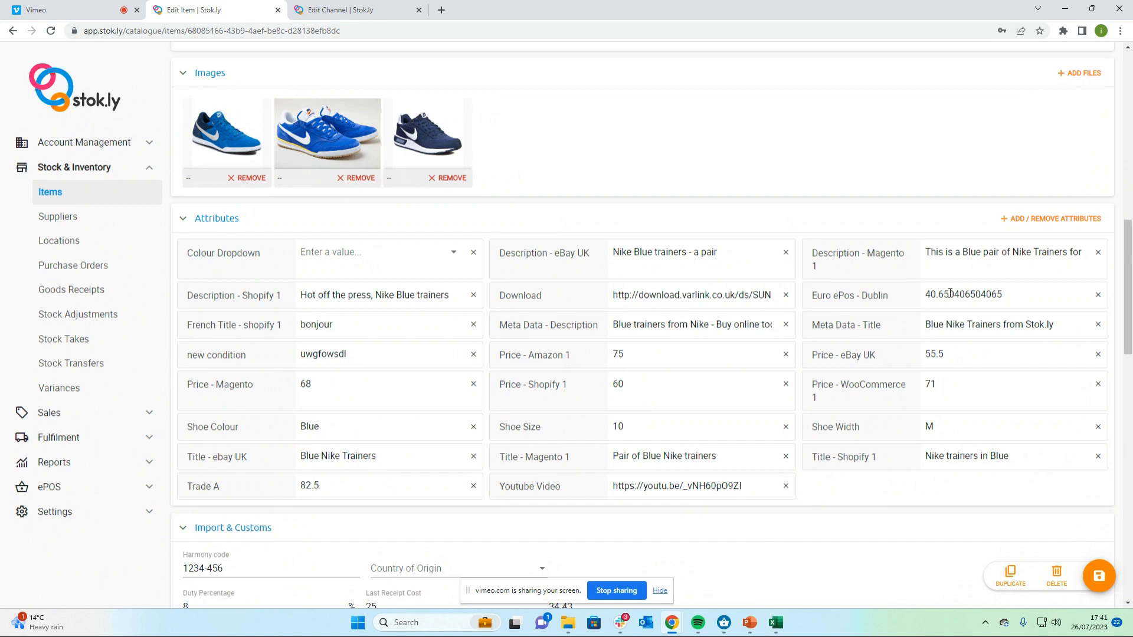
left_click(1099, 577)
Check the item's tax class options, keeping it as Standard
scroll(427, 263, "up", 4)
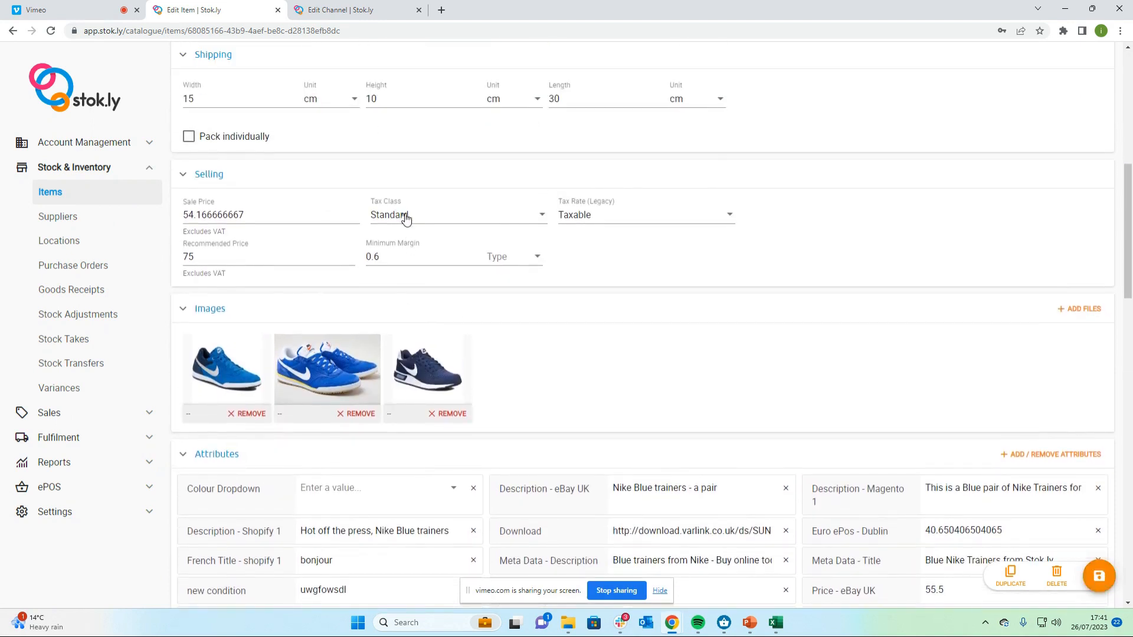
left_click(406, 218)
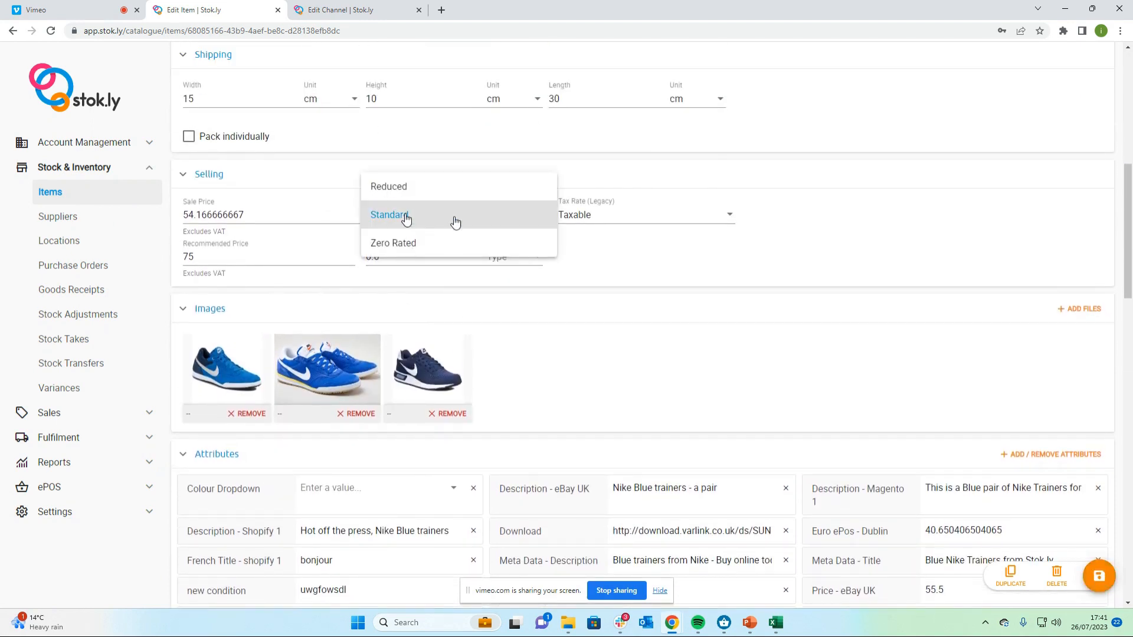
left_click(409, 221)
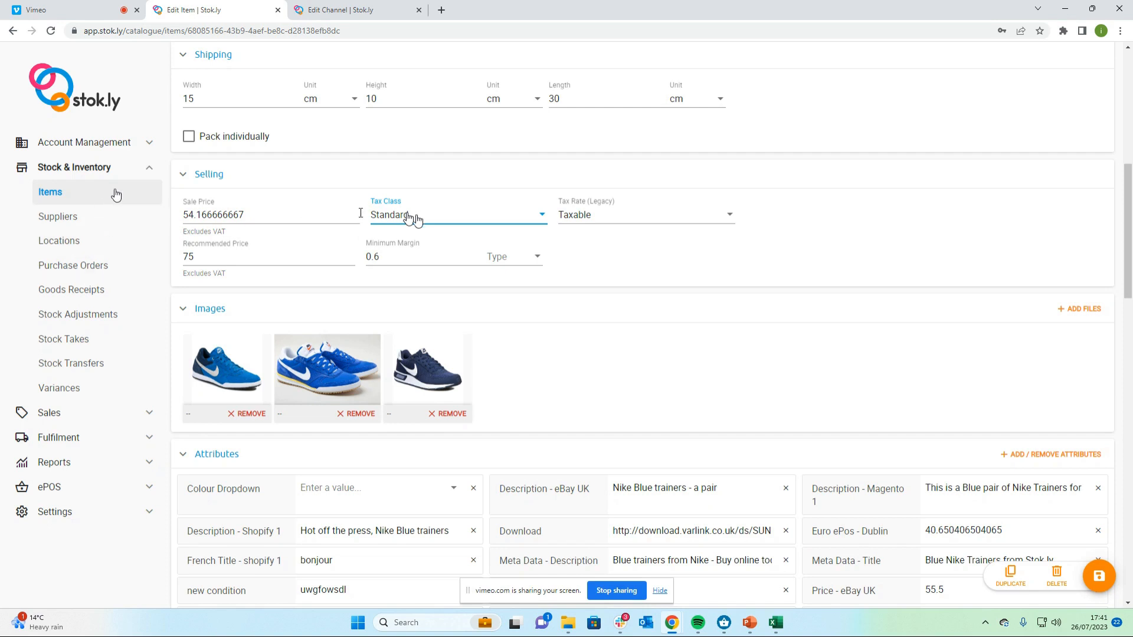
Open the sales channels list
left_click(148, 172)
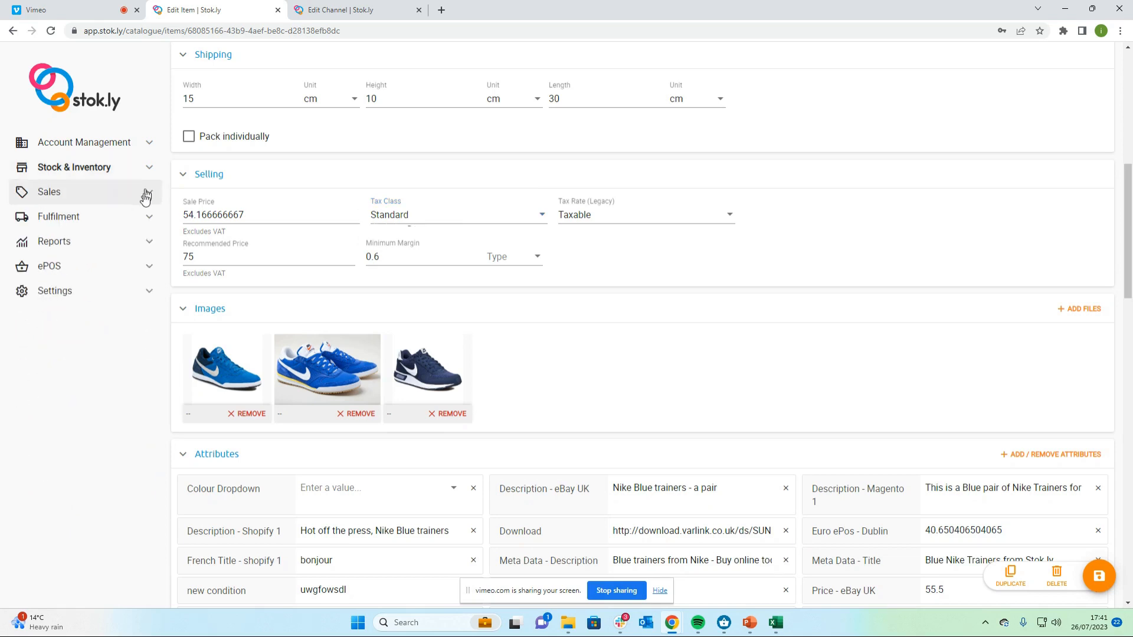
left_click(146, 193)
left_click(108, 242)
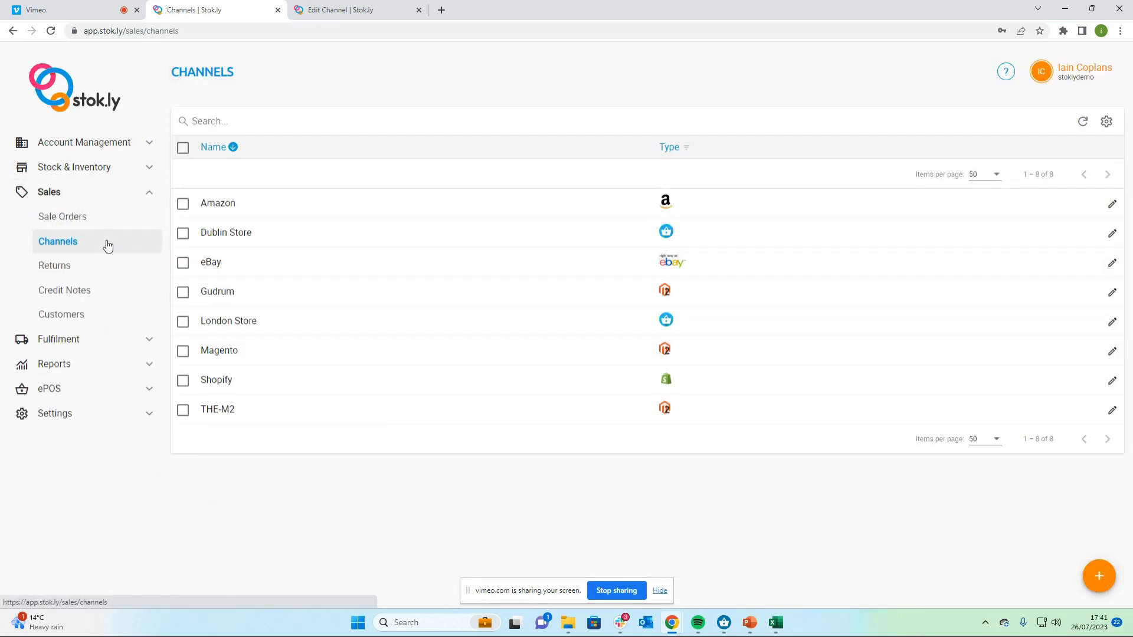
Open the Dublin Store channel and check the location assigned to it
left_click(272, 236)
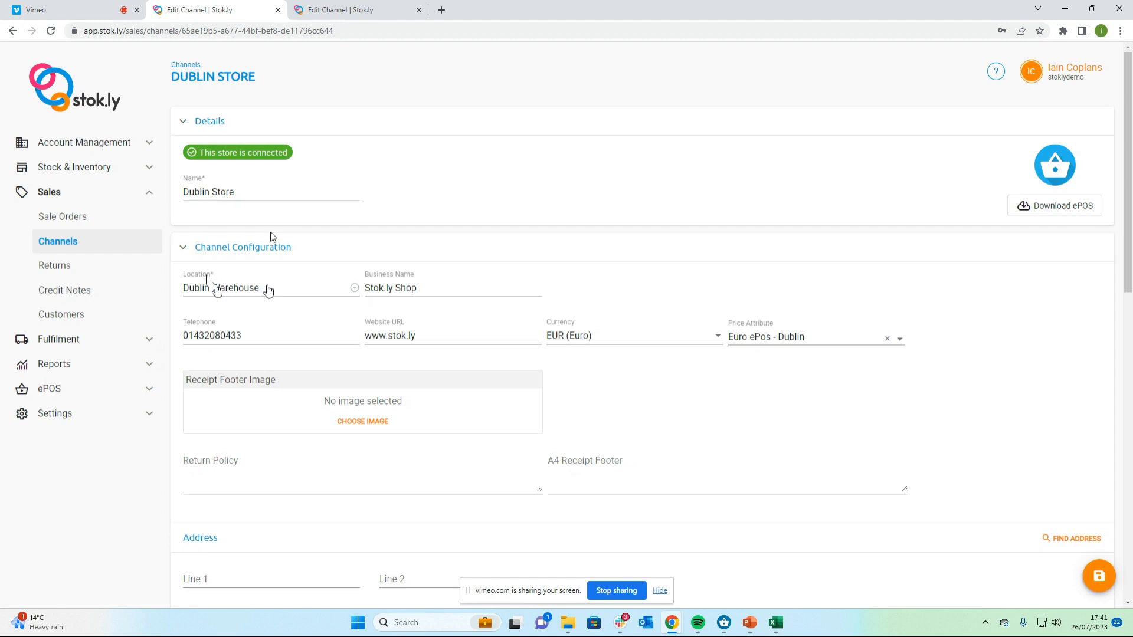
left_click(268, 289)
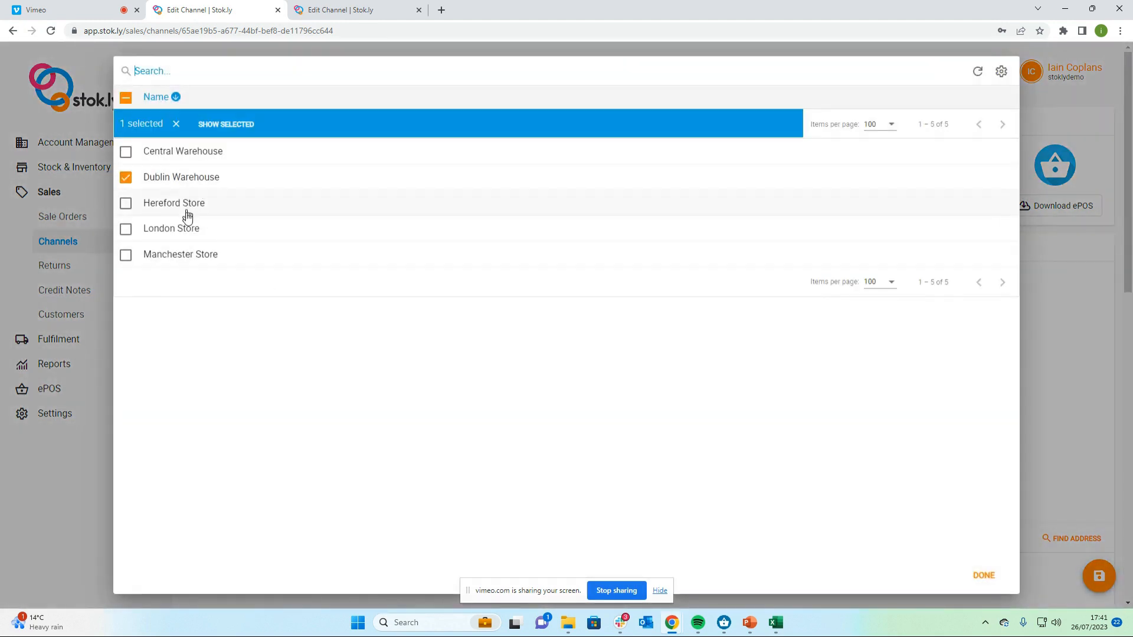
left_click(1056, 257)
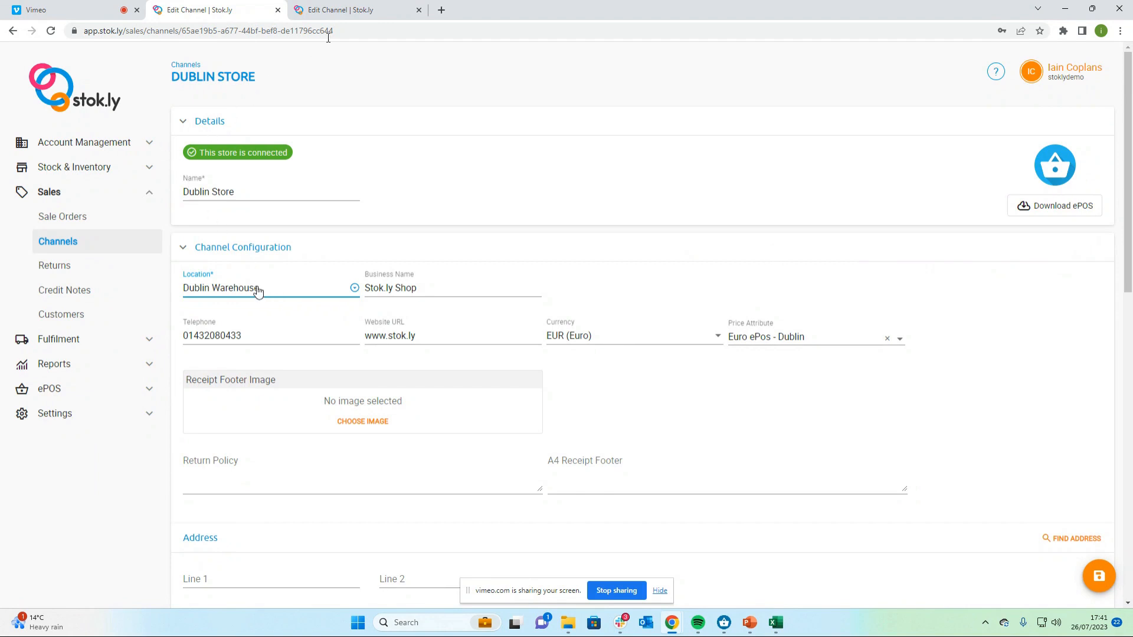
Open the Dublin Warehouse location to check its address and country
left_click(349, 10)
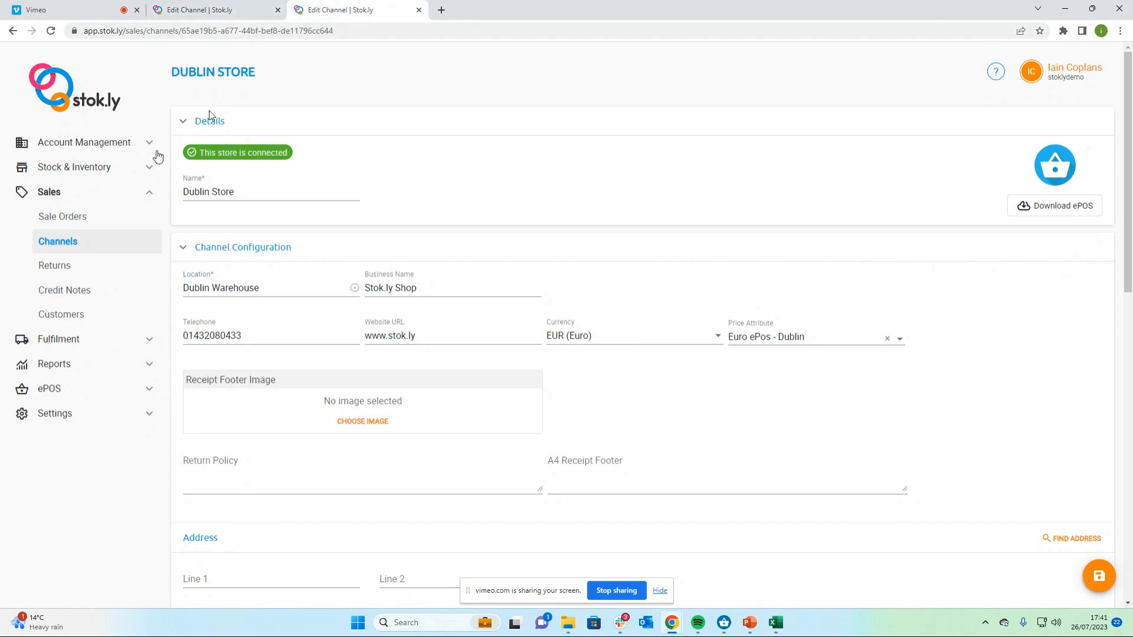
left_click(149, 167)
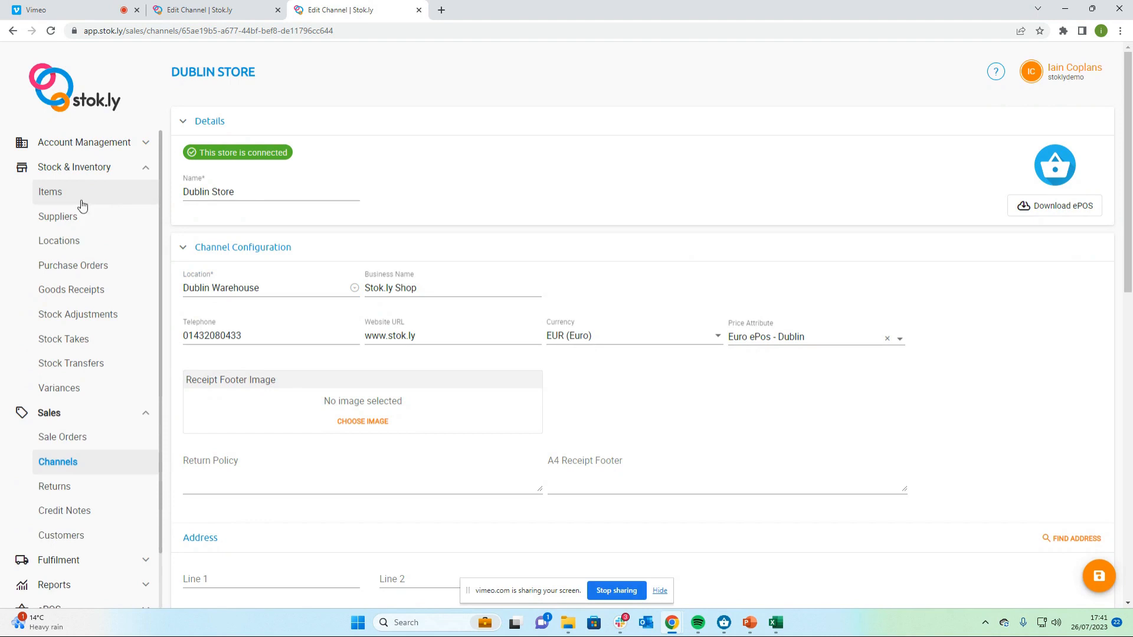
left_click(71, 241)
left_click(234, 227)
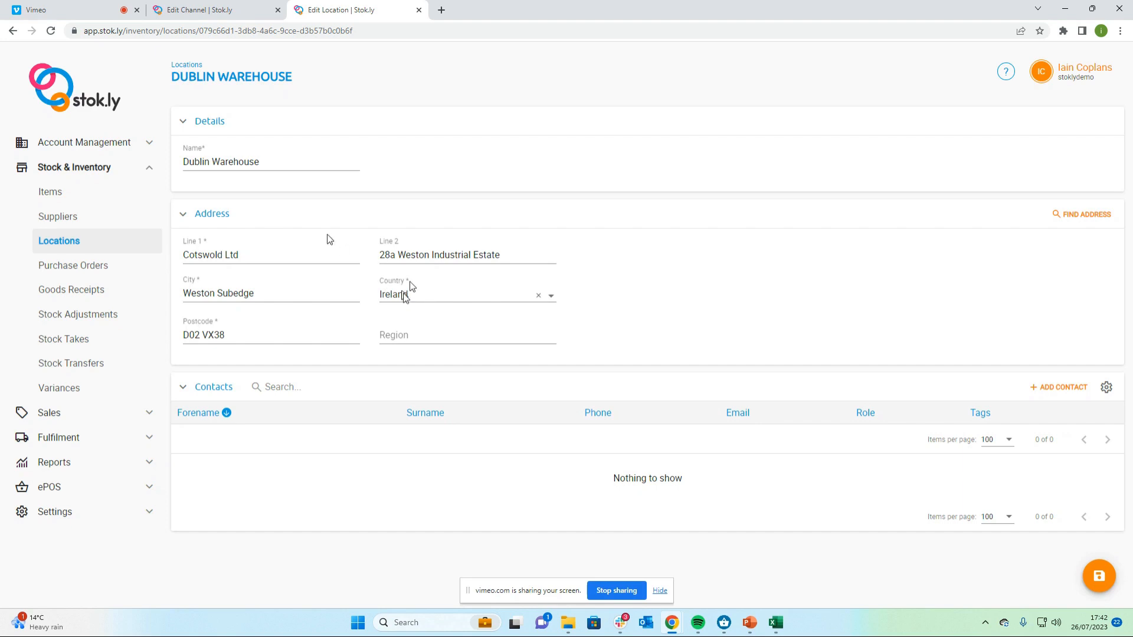
Return to the Dublin Store channel and check its currency, keeping EUR (Euro)
left_click(233, 11)
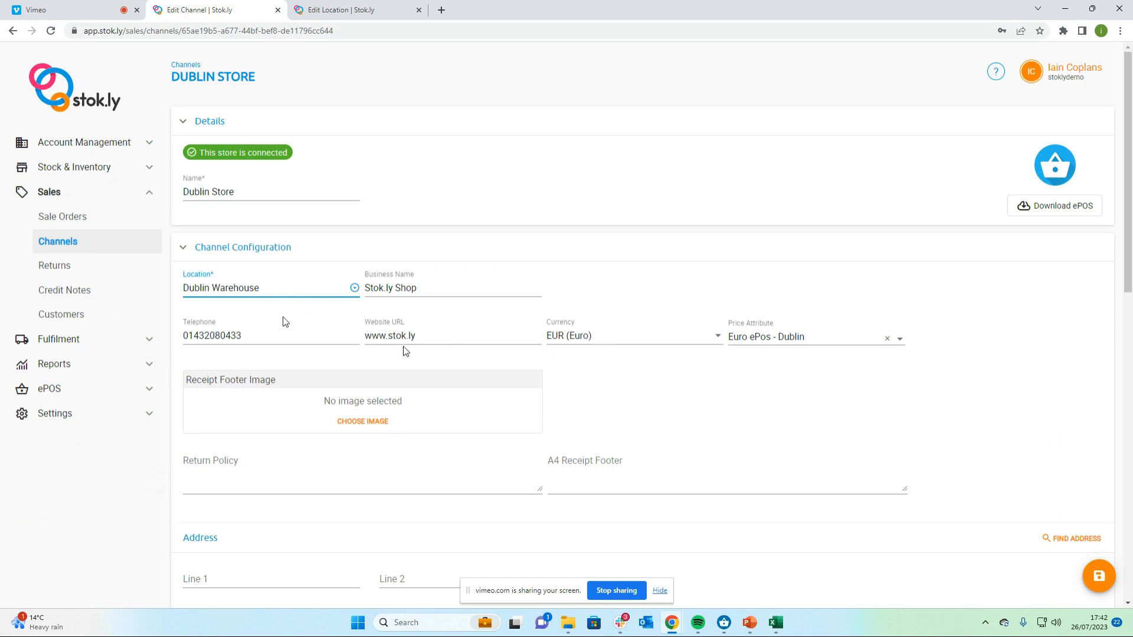
left_click(576, 336)
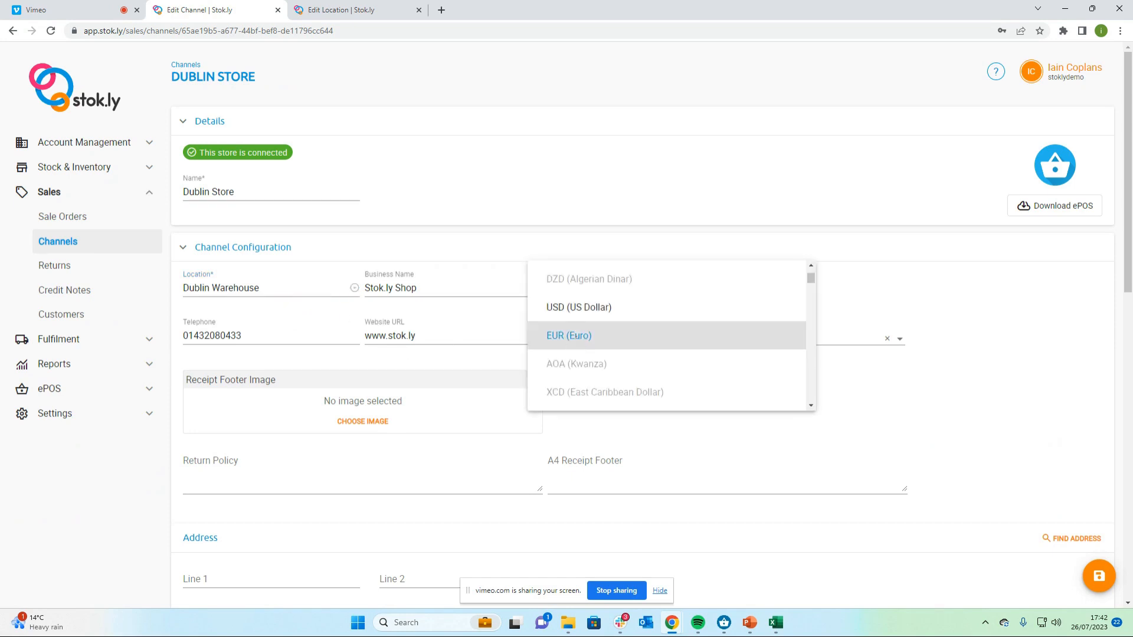
left_click(577, 337)
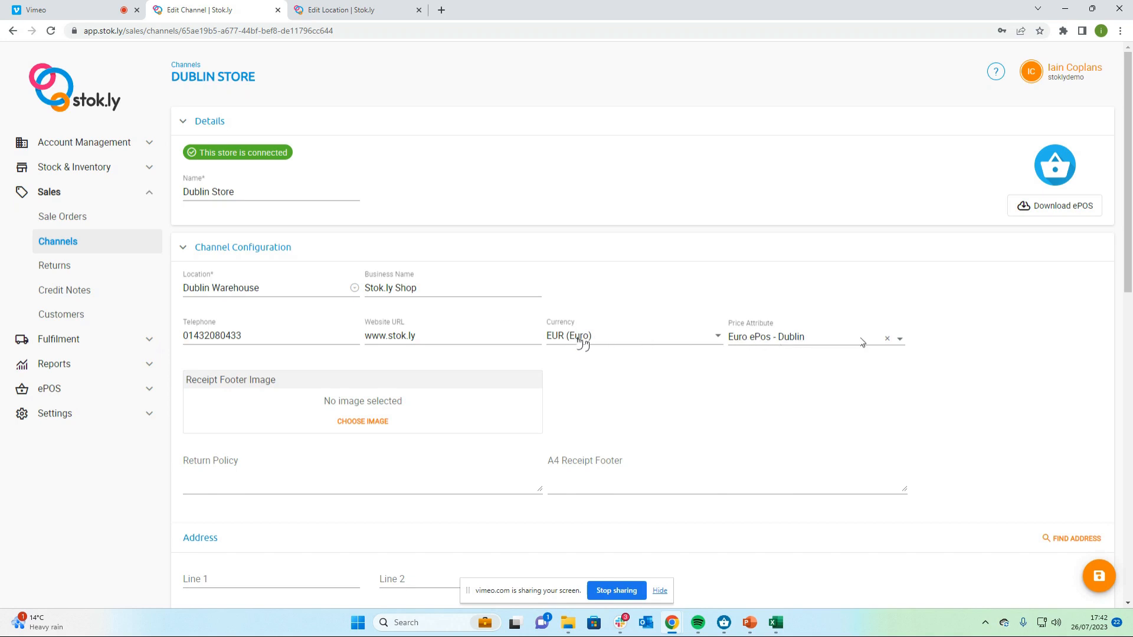
Switch to the ePOS app and inspect the item details of both Blue Nike Trainers in the cart
mouse_move(745, 629)
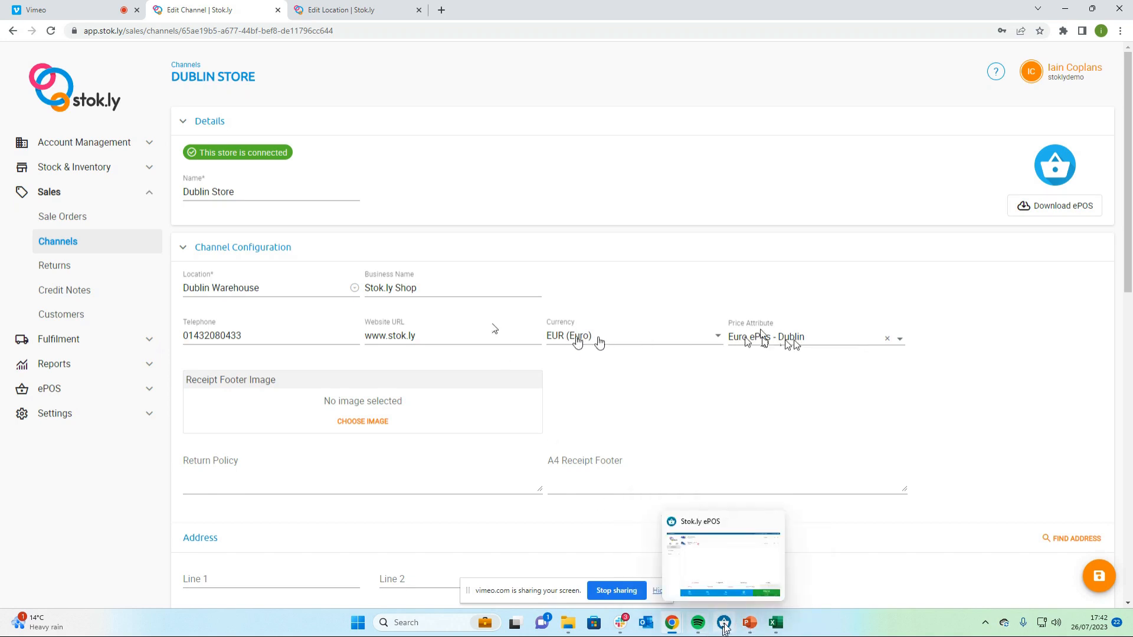
left_click(724, 624)
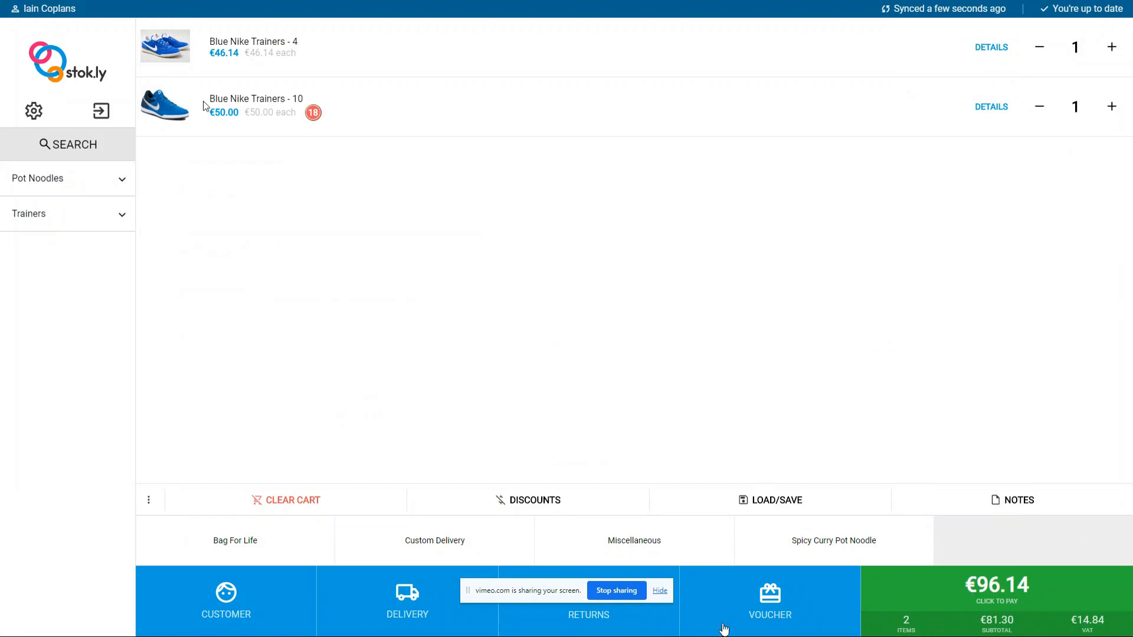
left_click(998, 106)
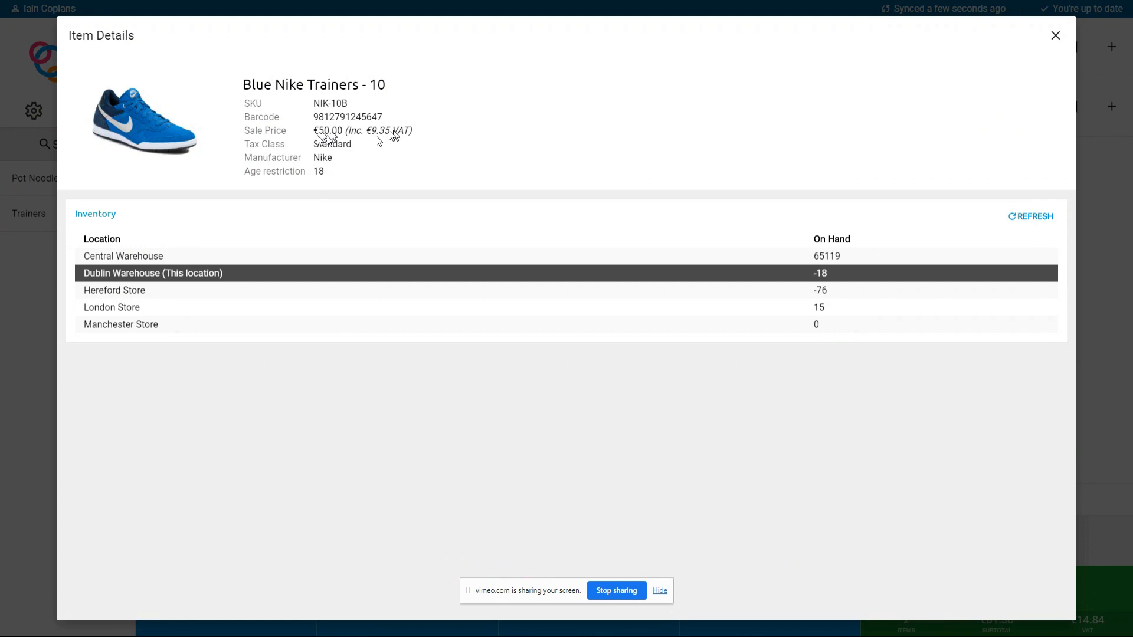
left_click(1056, 35)
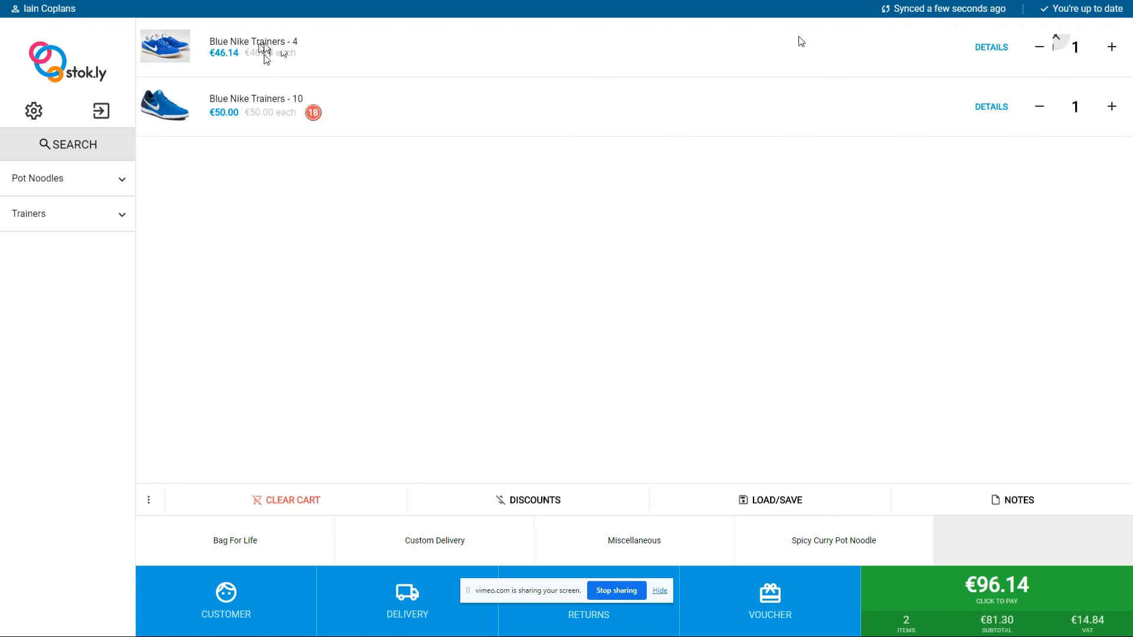
left_click(984, 49)
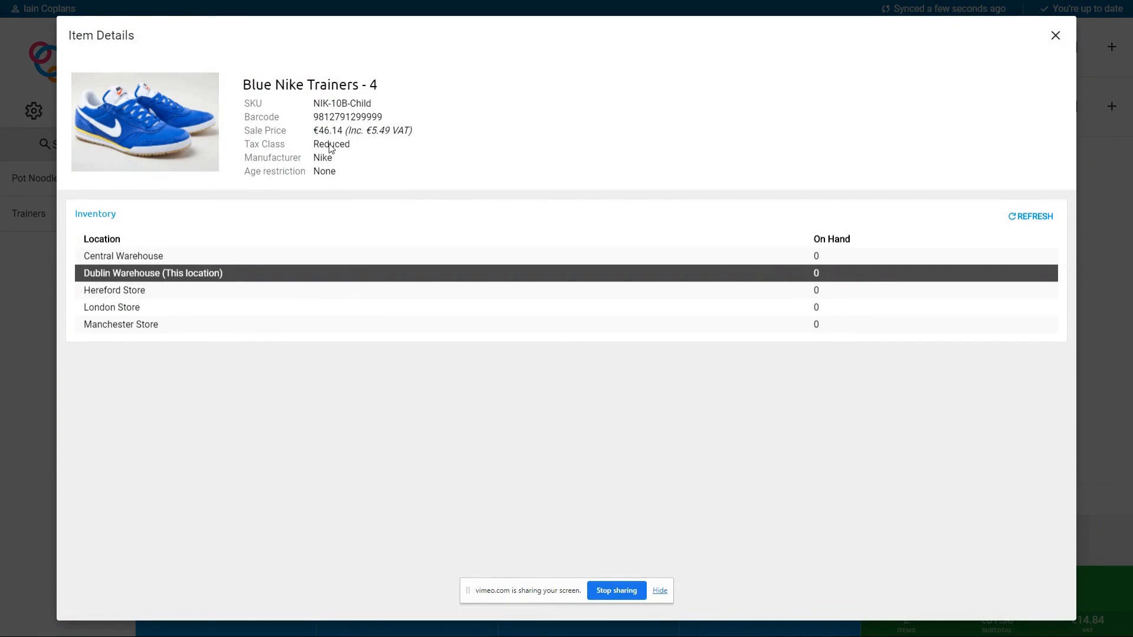
Open the Blue Nike Trainers - 4 item and review its tax class and Euro ePos - Dublin attribute
key("alt+Tab")
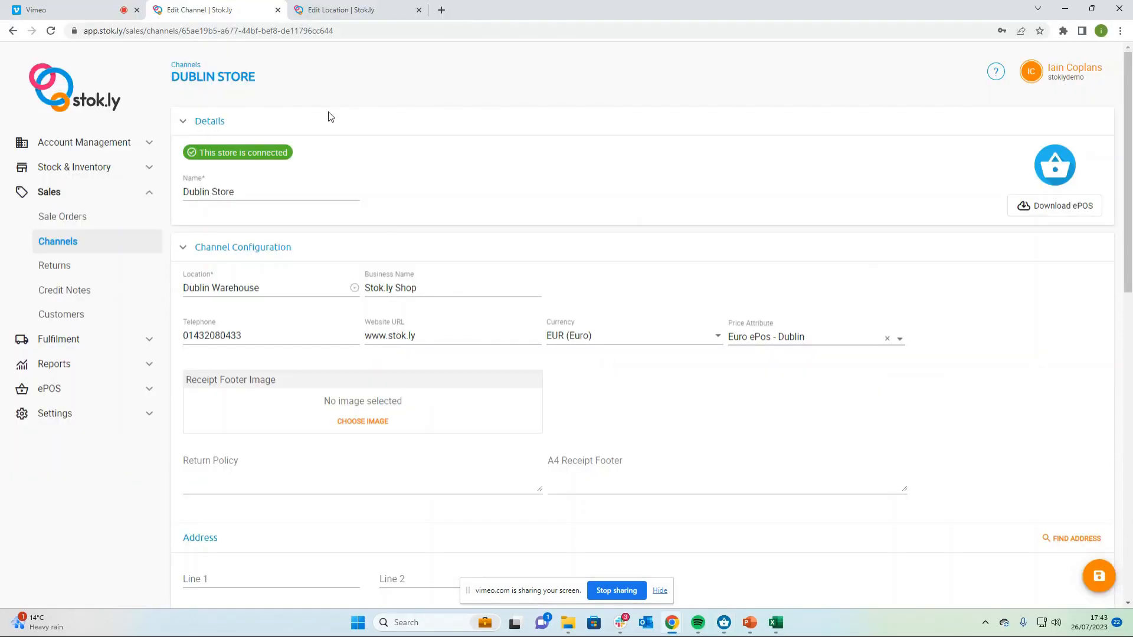
left_click(89, 169)
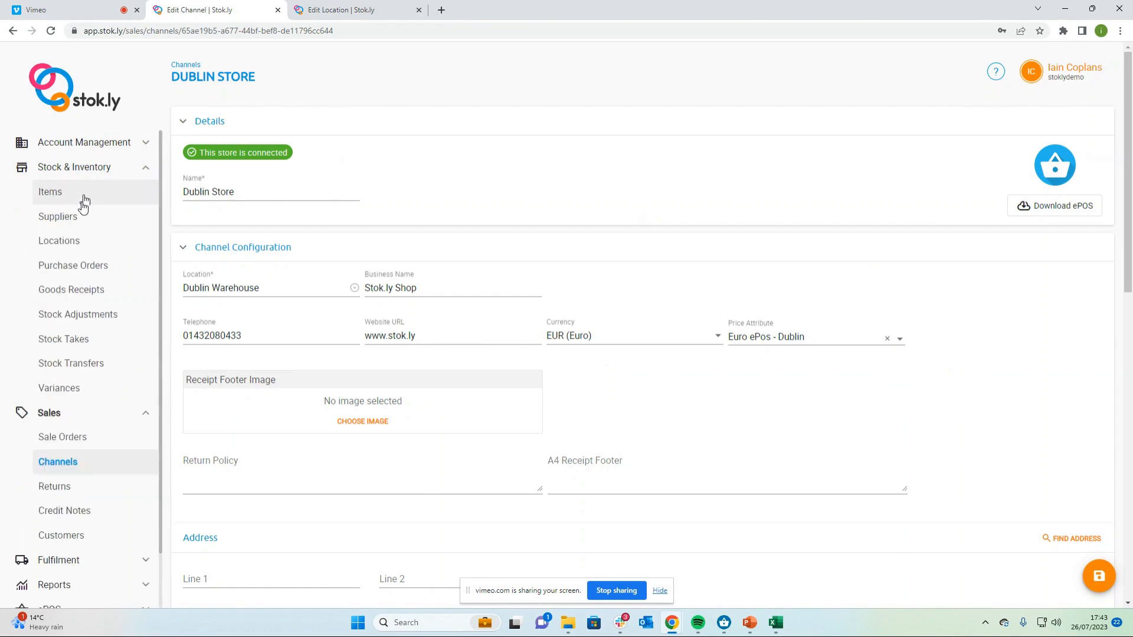
left_click(83, 201)
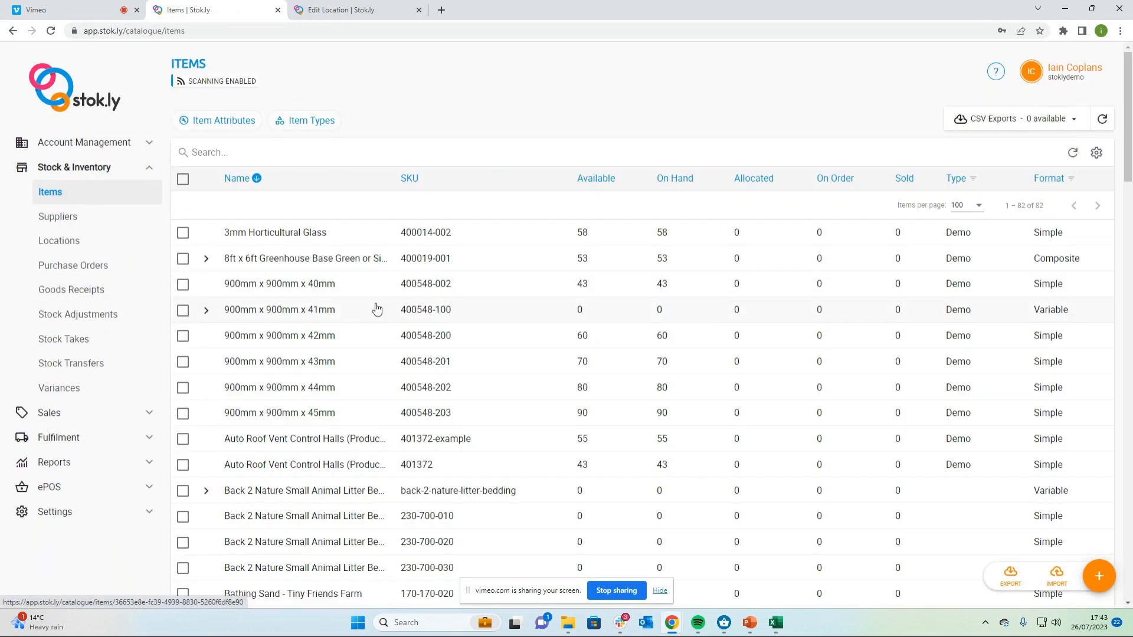
scroll(372, 301, "down", 7)
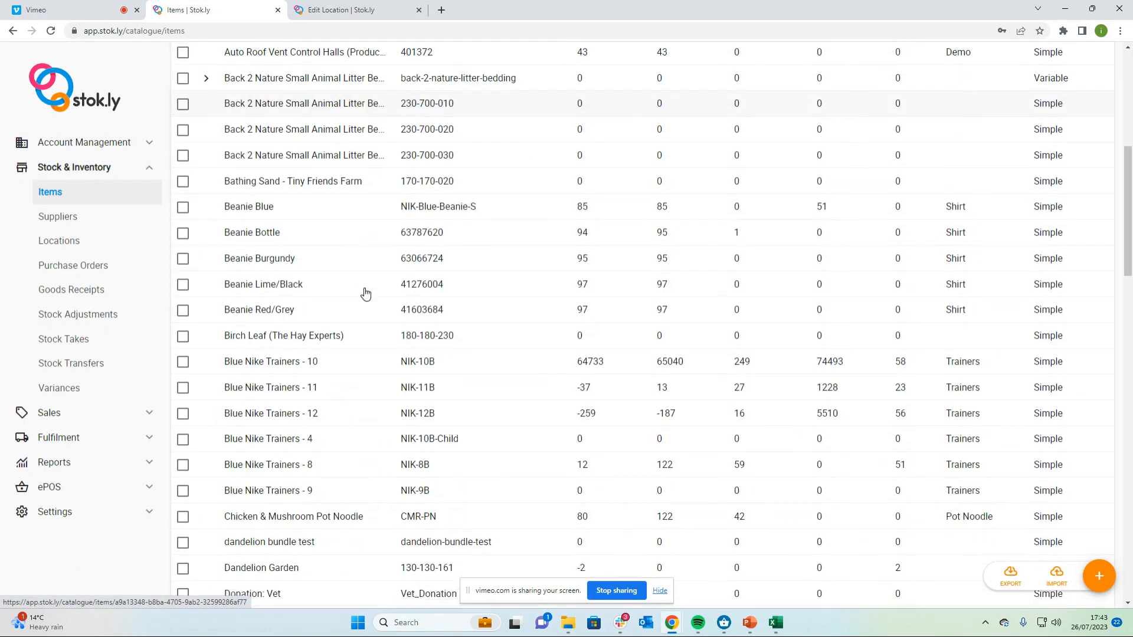
scroll(366, 293, "down", 1)
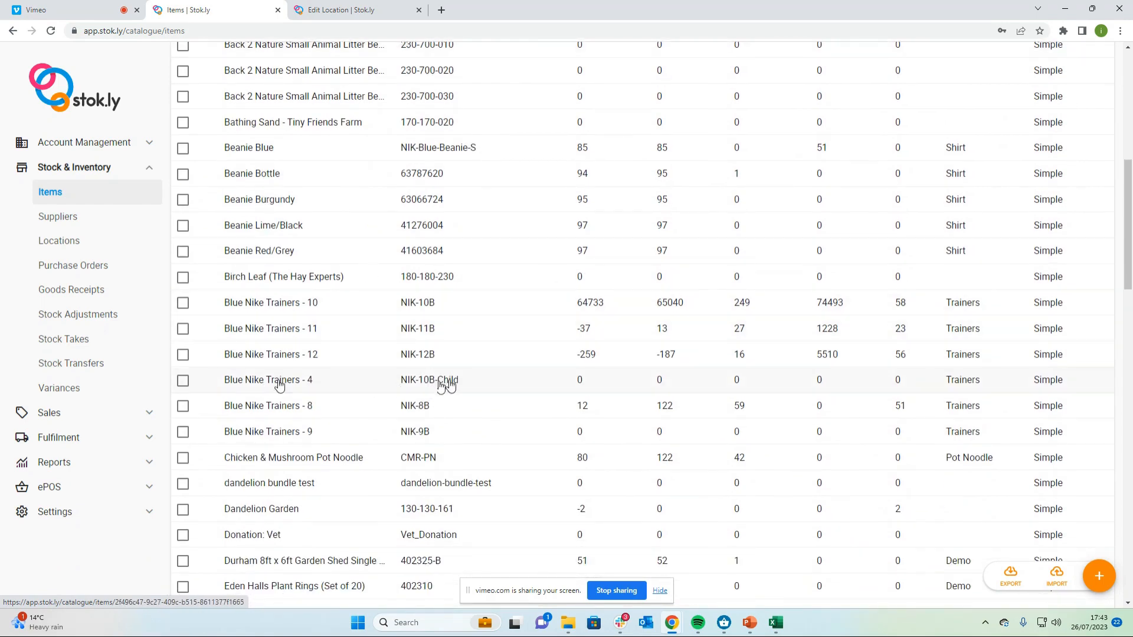
left_click(328, 384)
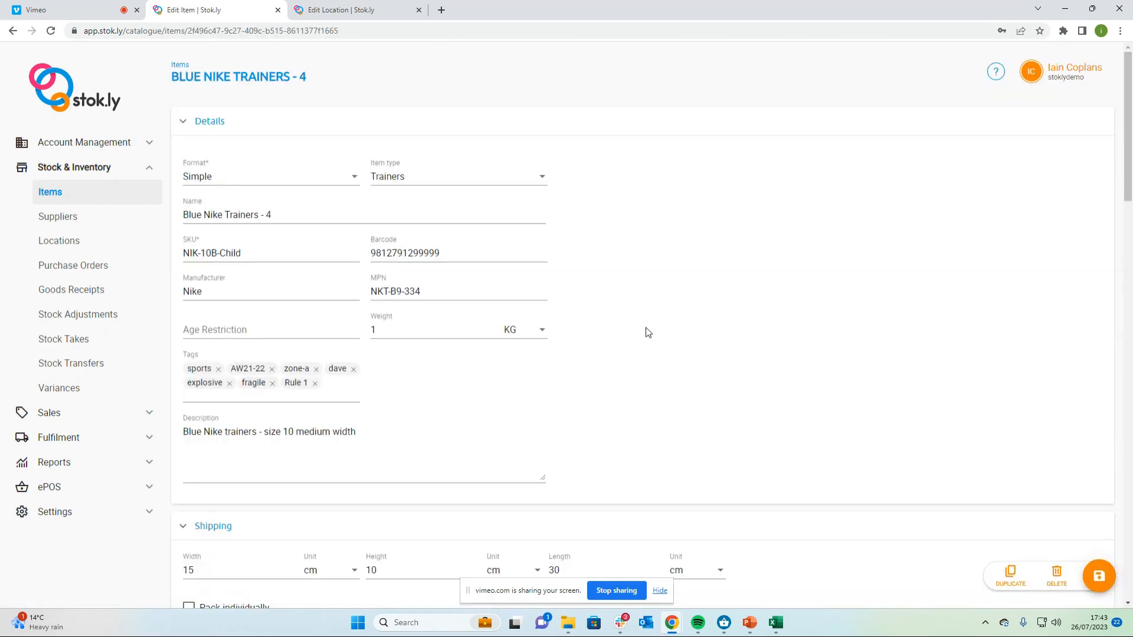
scroll(647, 332, "down", 6)
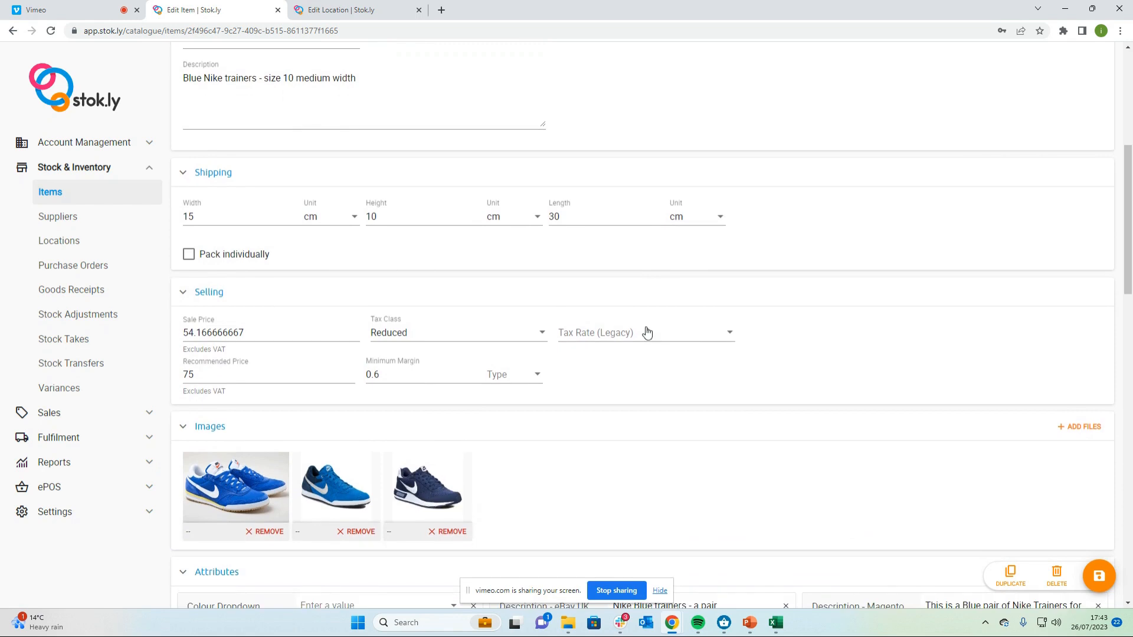
scroll(647, 332, "down", 1)
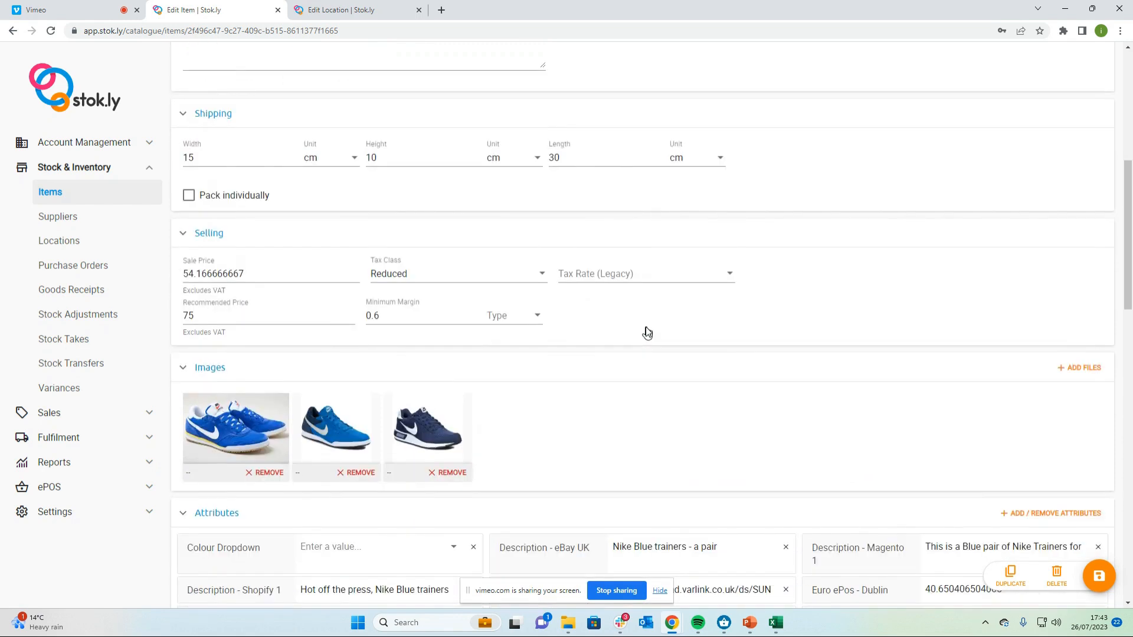
scroll(647, 332, "down", 3)
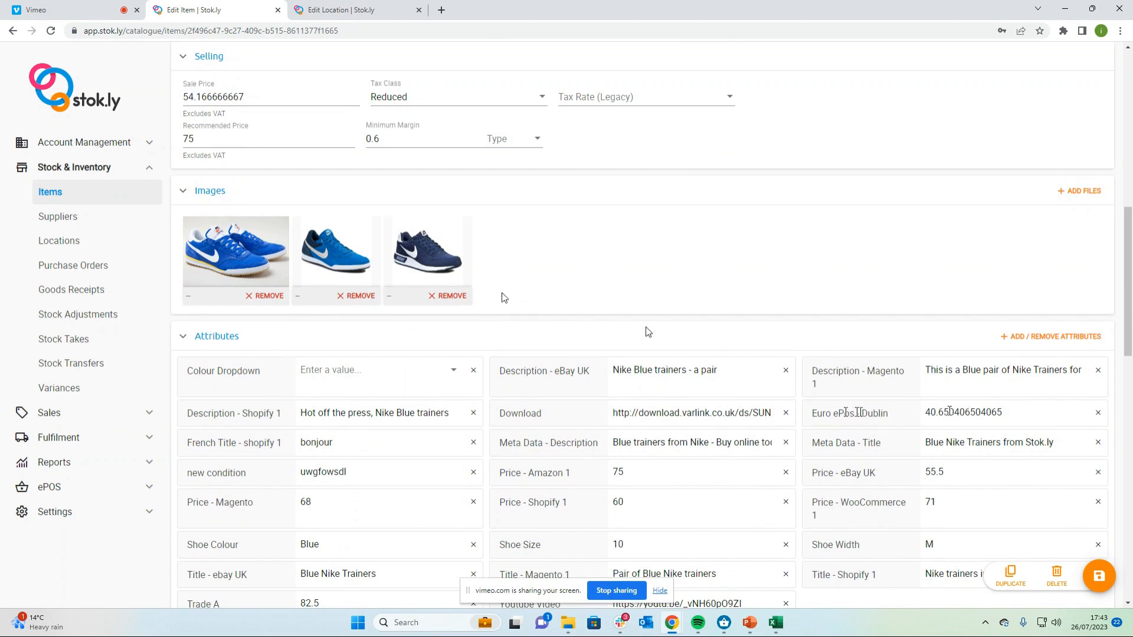
scroll(645, 329, "up", 2)
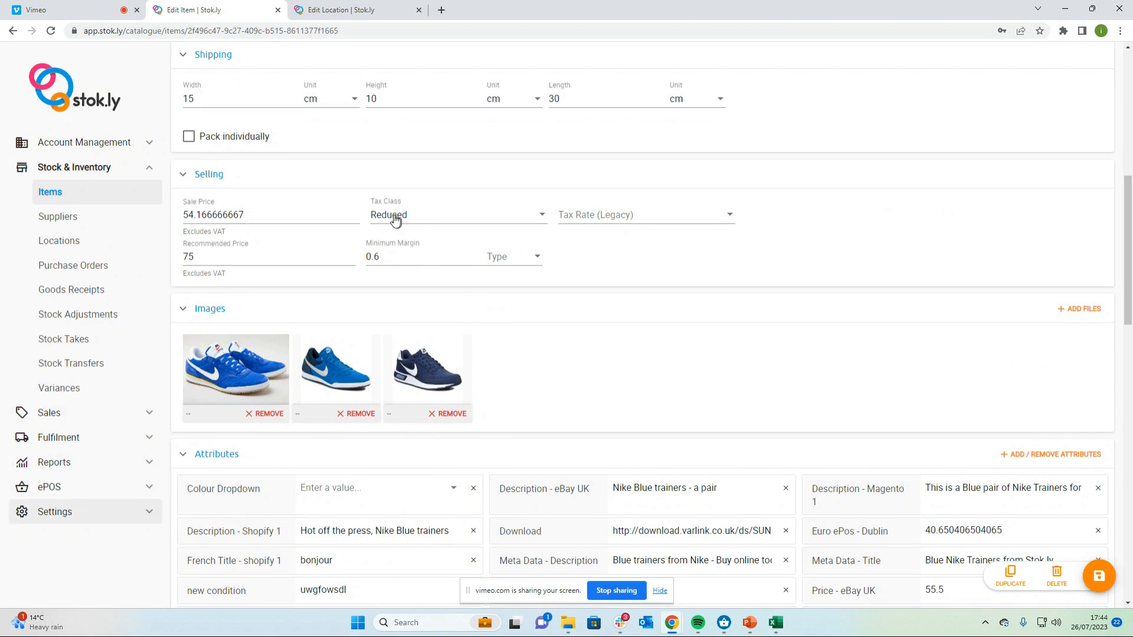
Review the Blue Nike Trainers - 4 item details in the ePOS and close them
left_click(82, 513)
left_click(81, 548)
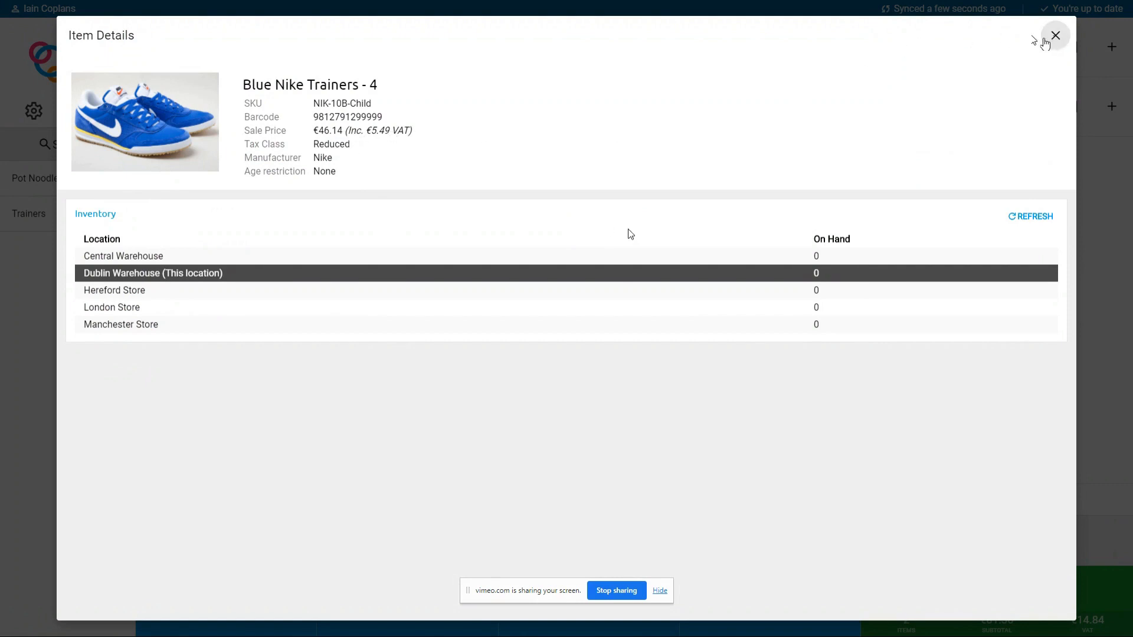
left_click(1056, 37)
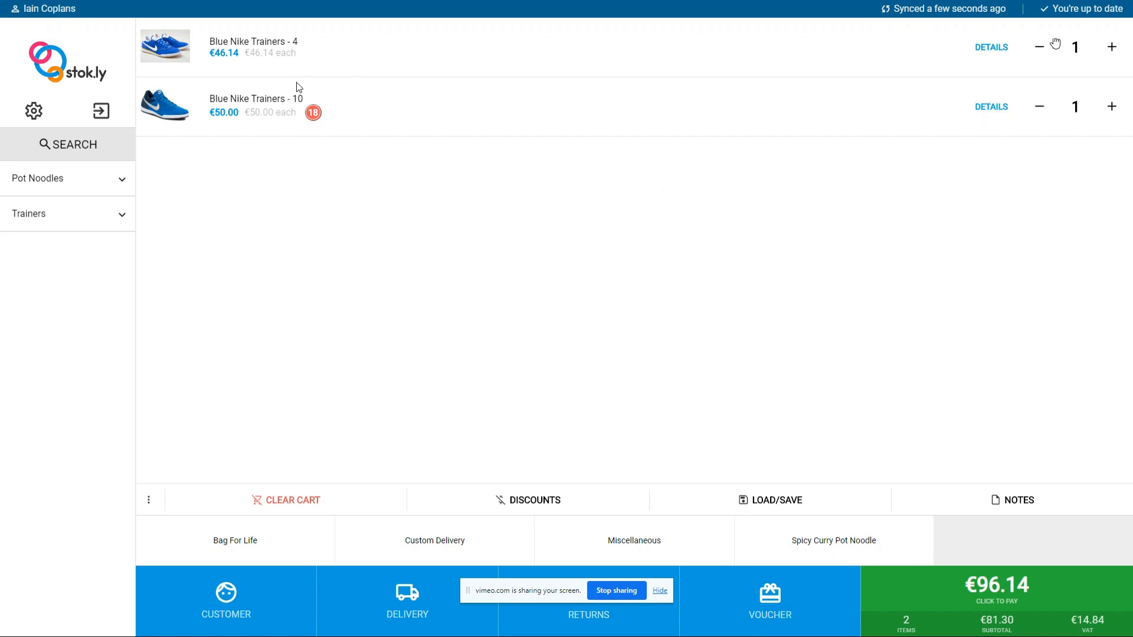